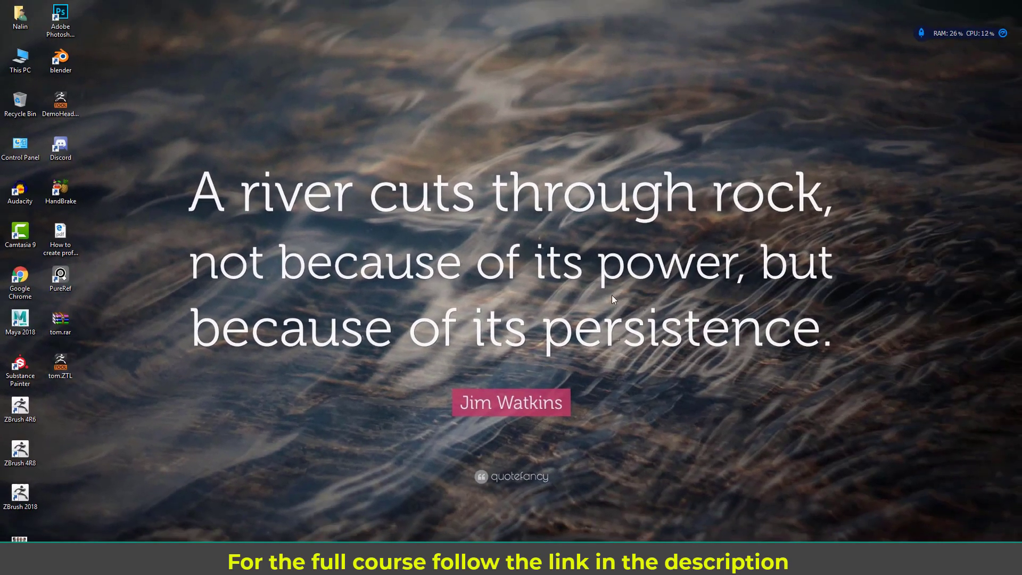
- Open PureRef, load the character head reference image from the desktop, and zoom in on the front-view heads
{"action": "double_click", "coordinate": [73, 278]}
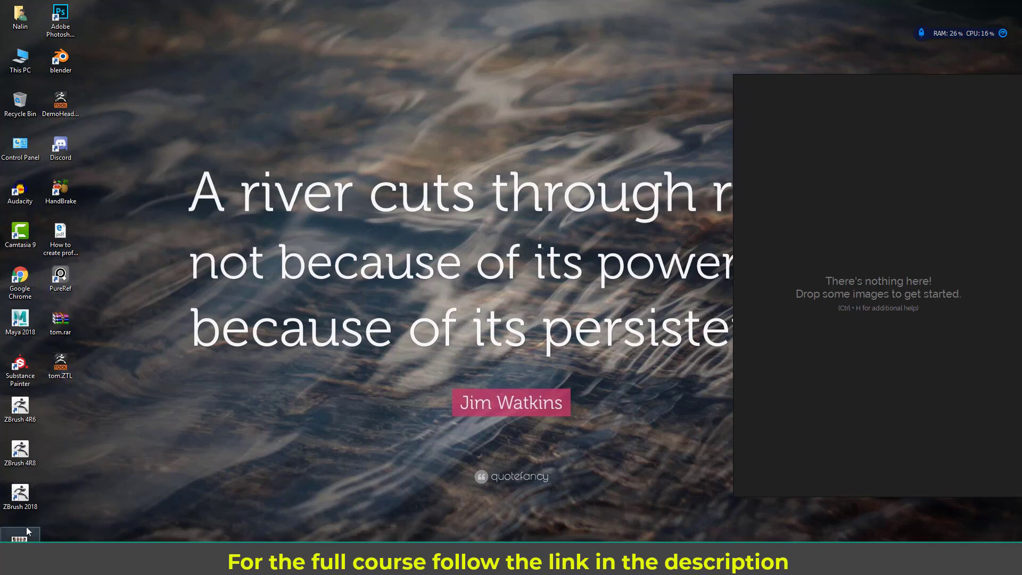
{"action": "mouse_move", "coordinate": [19, 537]}
{"action": "left_mouse_down"}
{"action": "mouse_move", "coordinate": [280, 497]}
{"action": "mouse_move", "coordinate": [497, 405]}
{"action": "mouse_move", "coordinate": [814, 320]}
{"action": "mouse_move", "coordinate": [905, 242]}
{"action": "mouse_move", "coordinate": [846, 320]}
{"action": "left_mouse_up"}
{"action": "scroll", "coordinate": [833, 228], "scroll_direction": "down", "scroll_amount": 10}
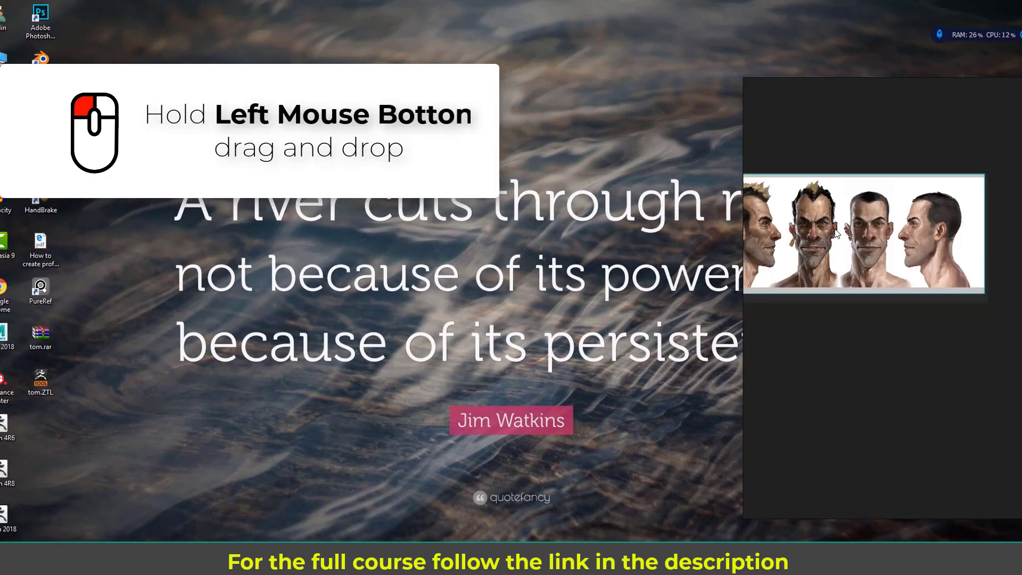
{"action": "scroll", "coordinate": [835, 237], "scroll_direction": "up", "scroll_amount": 6}
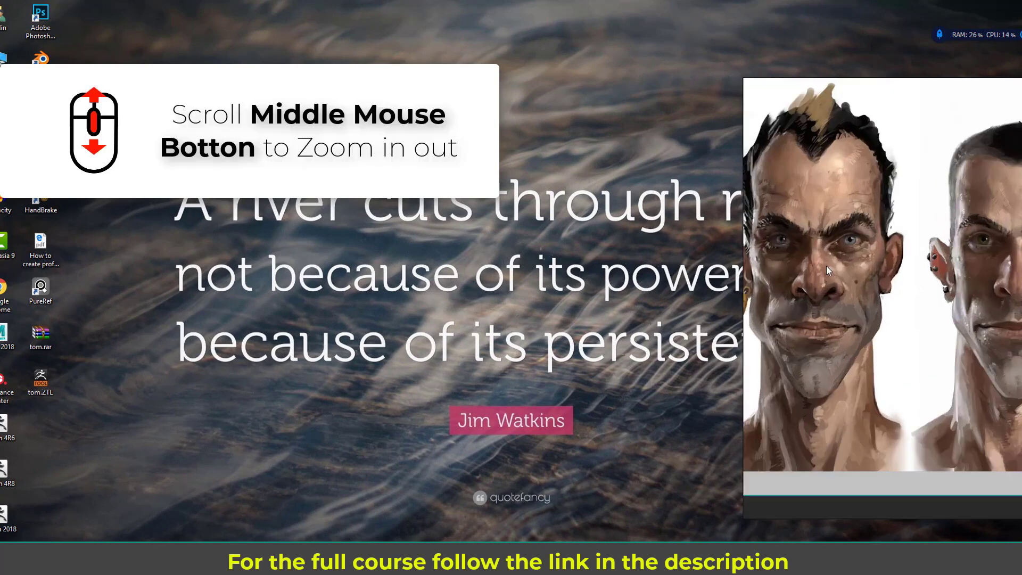
{"action": "scroll", "coordinate": [824, 264], "scroll_direction": "down", "scroll_amount": 3}
{"action": "scroll", "coordinate": [830, 260], "scroll_direction": "up", "scroll_amount": 4}
{"action": "scroll", "coordinate": [840, 263], "scroll_direction": "down", "scroll_amount": 2}
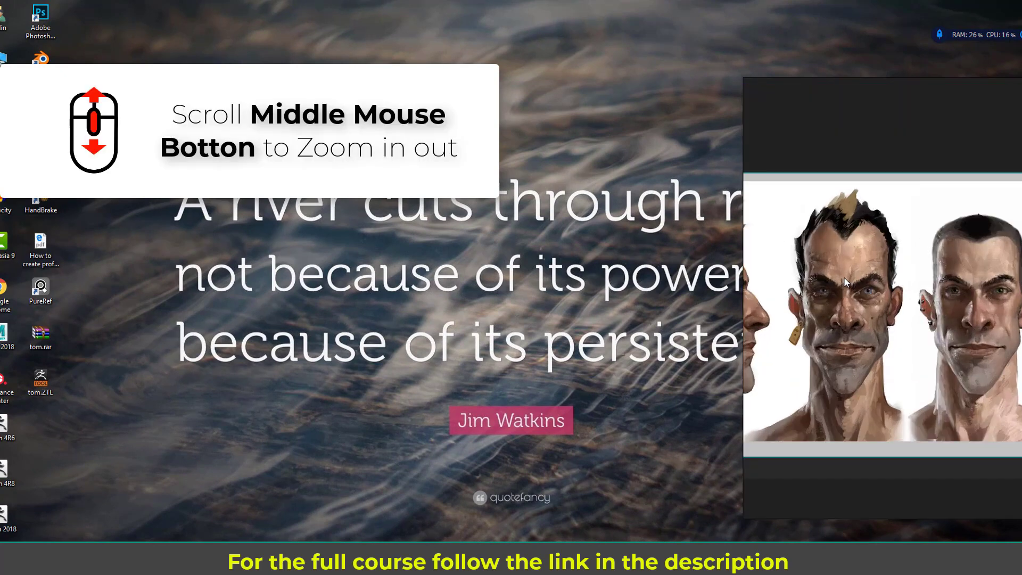
{"action": "mouse_move", "coordinate": [847, 320]}
{"action": "middle_mouse_down"}
{"action": "mouse_move", "coordinate": [818, 267]}
{"action": "mouse_move", "coordinate": [831, 329]}
{"action": "mouse_move", "coordinate": [807, 284]}
{"action": "mouse_move", "coordinate": [906, 319]}
{"action": "middle_mouse_up"}
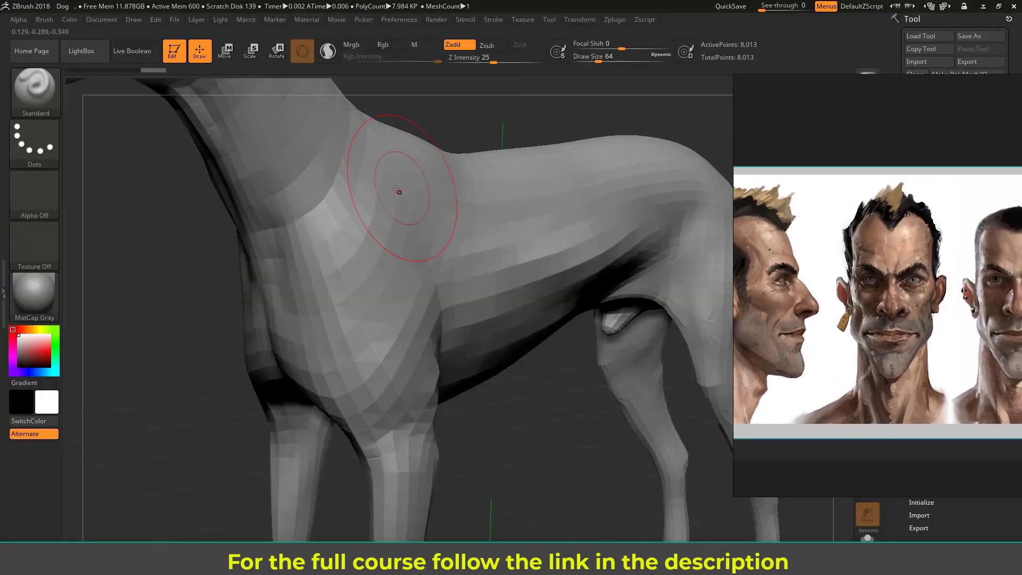
- In ZBrush, load the DynaMesh_Sphere_32 project from LightBox without saving changes to the current project
{"action": "left_click", "coordinate": [89, 56]}
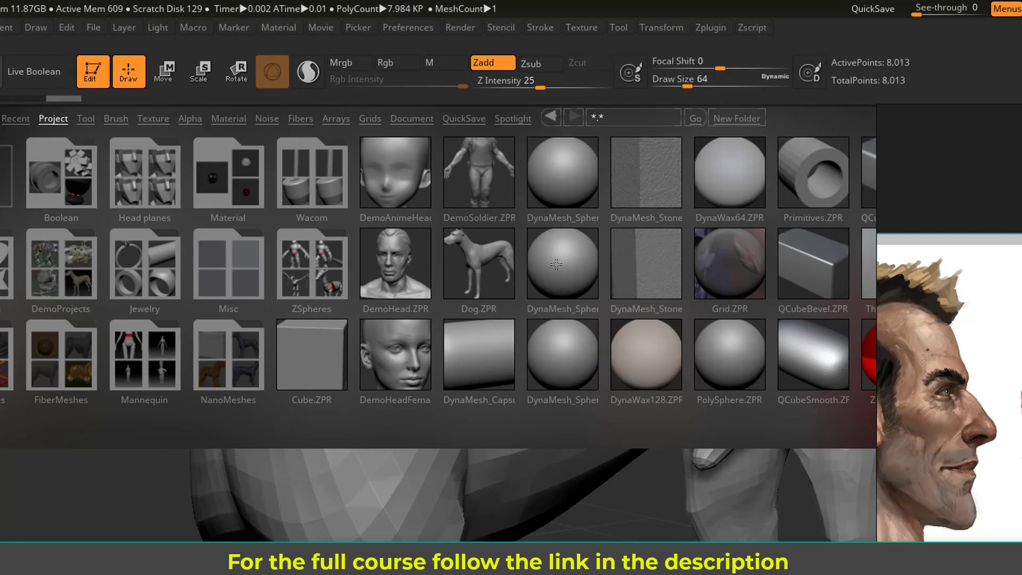
{"action": "double_click", "coordinate": [560, 264]}
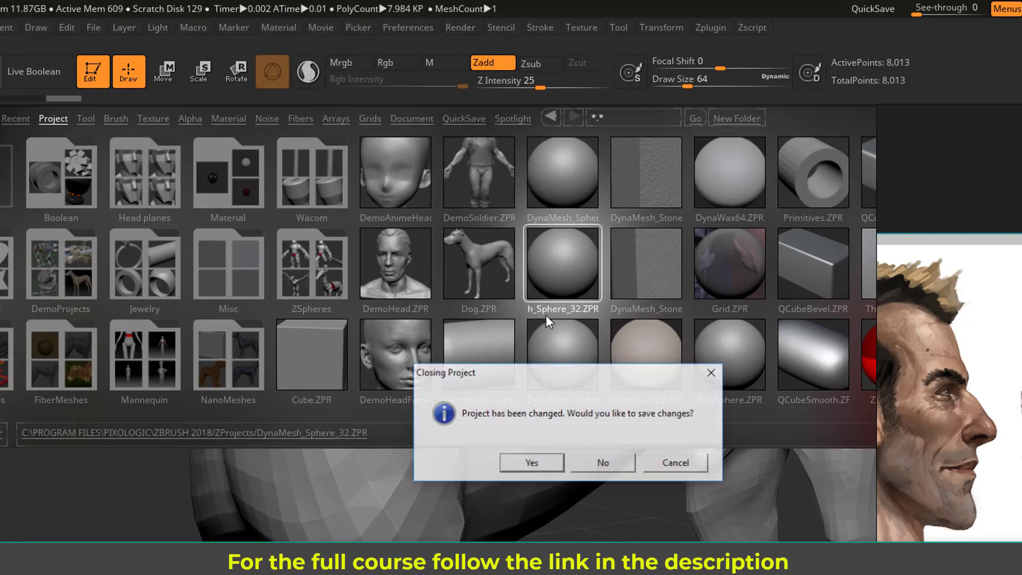
{"action": "left_click", "coordinate": [603, 463]}
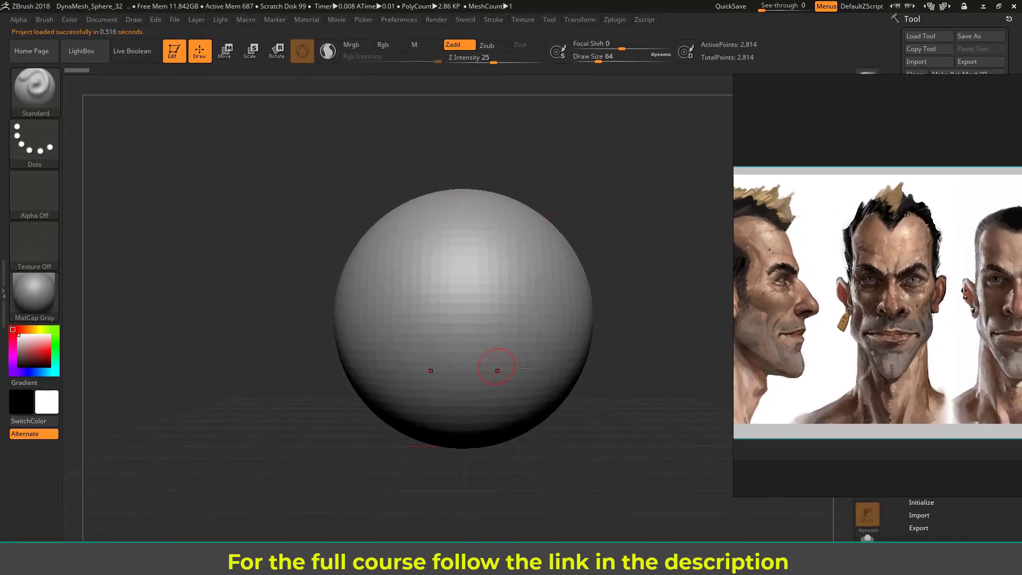
- Place the reference window beside the sphere, away from the tool settings, and narrow it so both fit without overlapping
{"action": "right_click_drag", "start_coordinate": [908, 129], "coordinate": [870, 269]}
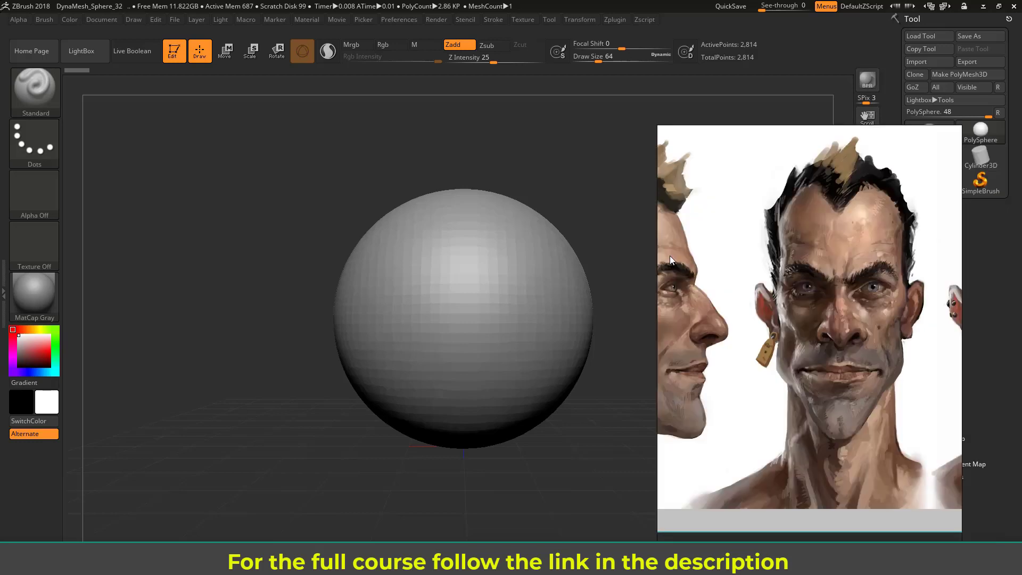
{"action": "right_click_drag", "start_coordinate": [808, 294], "coordinate": [228, 323]}
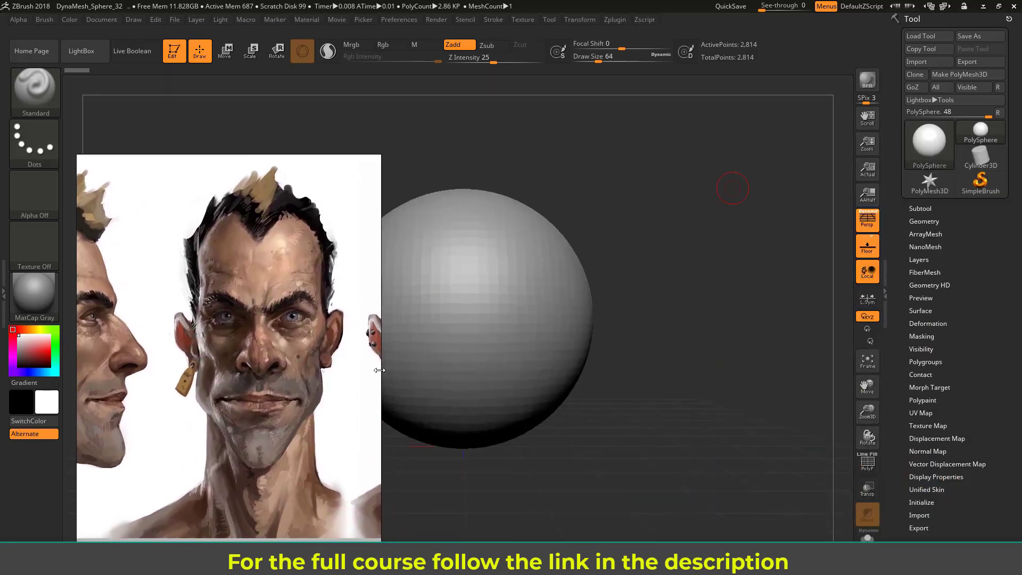
{"action": "left_click_drag", "start_coordinate": [379, 370], "coordinate": [363, 372]}
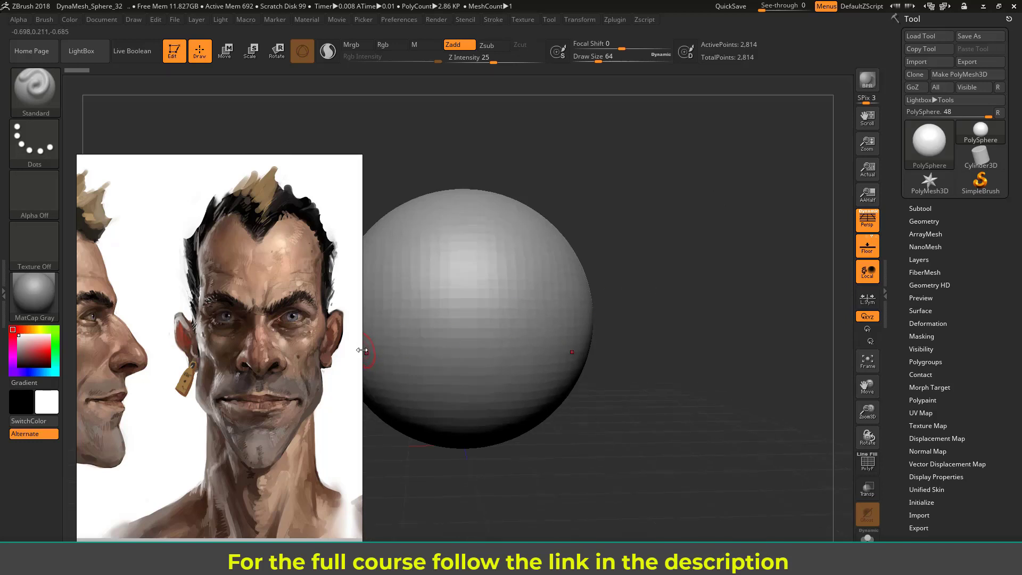
{"action": "left_click_drag", "start_coordinate": [362, 350], "coordinate": [344, 351]}
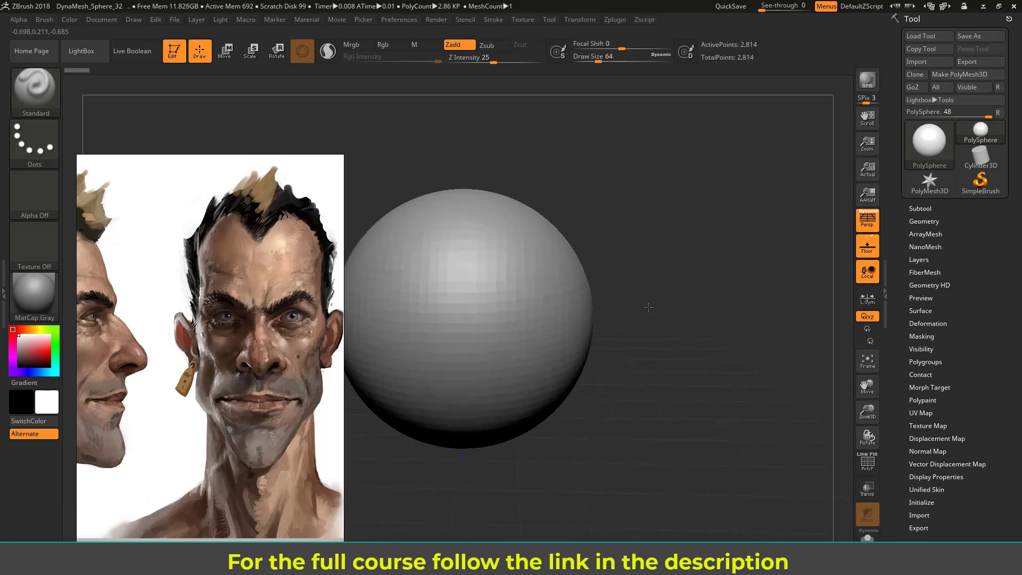
{"action": "left_click_drag", "start_coordinate": [649, 304], "coordinate": [694, 291], "text": "alt"}
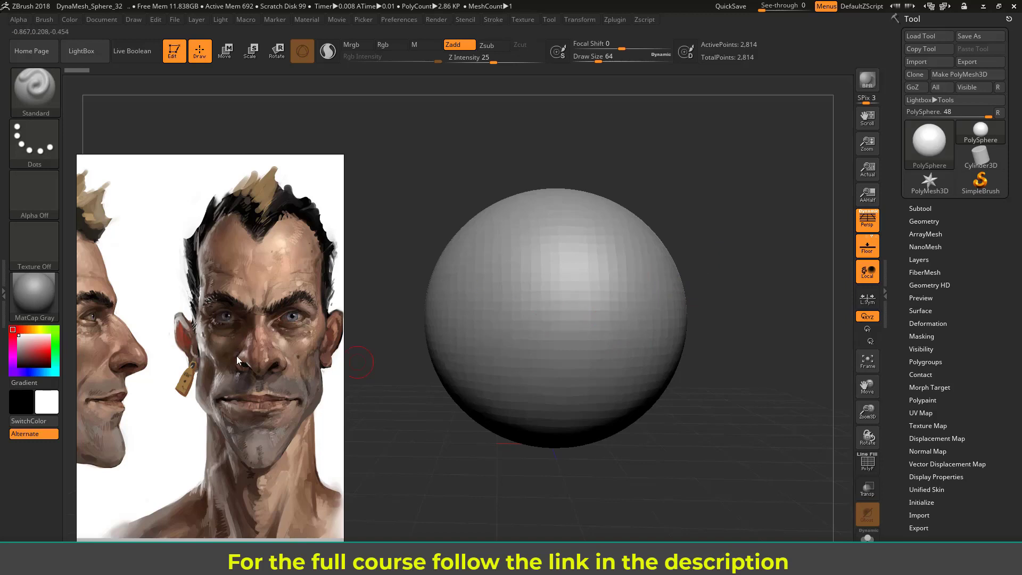
- Frame the short-haired front and side views of the head in the reference window
{"action": "scroll", "coordinate": [239, 346], "scroll_direction": "down", "scroll_amount": 3}
{"action": "middle_click_drag", "start_coordinate": [242, 350], "coordinate": [91, 360]}
{"action": "scroll", "coordinate": [230, 359], "scroll_direction": "down", "scroll_amount": 2}
{"action": "mouse_move", "coordinate": [195, 381]}
{"action": "middle_mouse_down"}
{"action": "mouse_move", "coordinate": [129, 394]}
{"action": "mouse_move", "coordinate": [192, 389]}
{"action": "middle_mouse_up"}
{"action": "scroll", "coordinate": [199, 389], "scroll_direction": "up", "scroll_amount": 3}
{"action": "scroll", "coordinate": [200, 391], "scroll_direction": "down", "scroll_amount": 1}
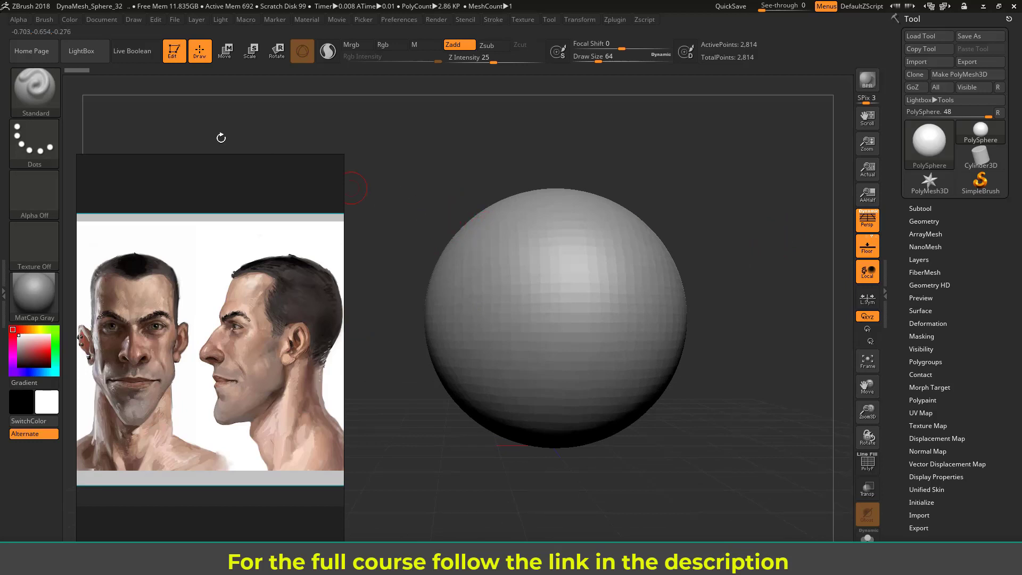
- Switch the sculpting brush from Standard to Move
{"action": "left_click", "coordinate": [37, 96]}
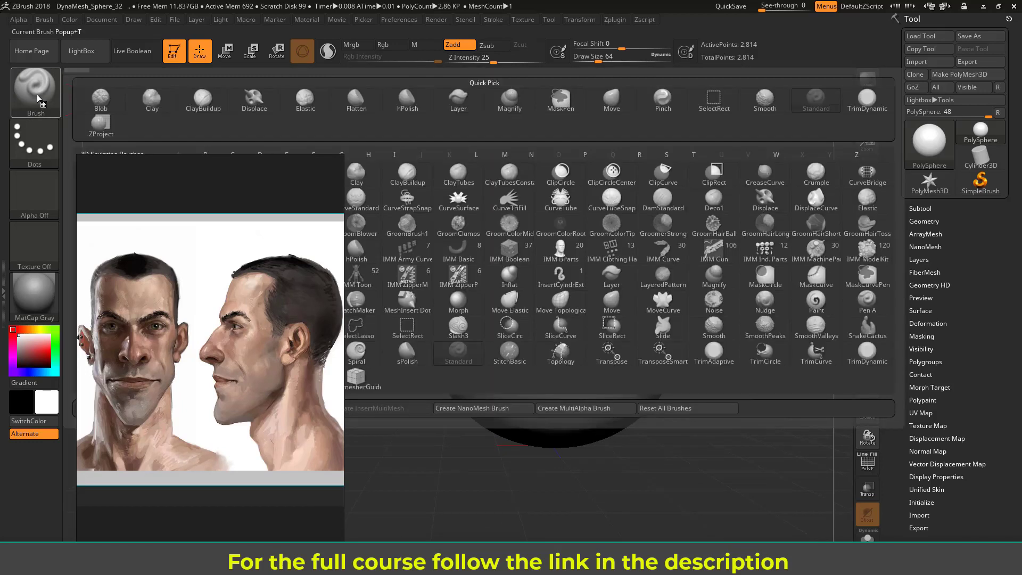
{"action": "left_click", "coordinate": [616, 101]}
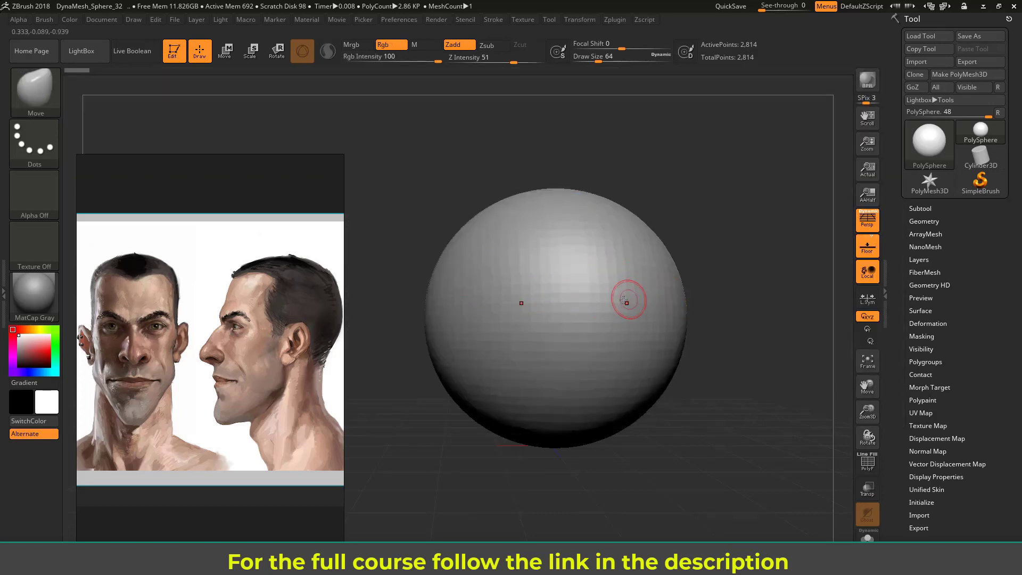
{"action": "left_click_drag", "start_coordinate": [641, 244], "coordinate": [662, 320]}
{"action": "left_click_drag", "start_coordinate": [612, 249], "coordinate": [603, 233]}
{"action": "key", "text": "ctrl+z"}
{"action": "key", "text": "ctrl+z"}
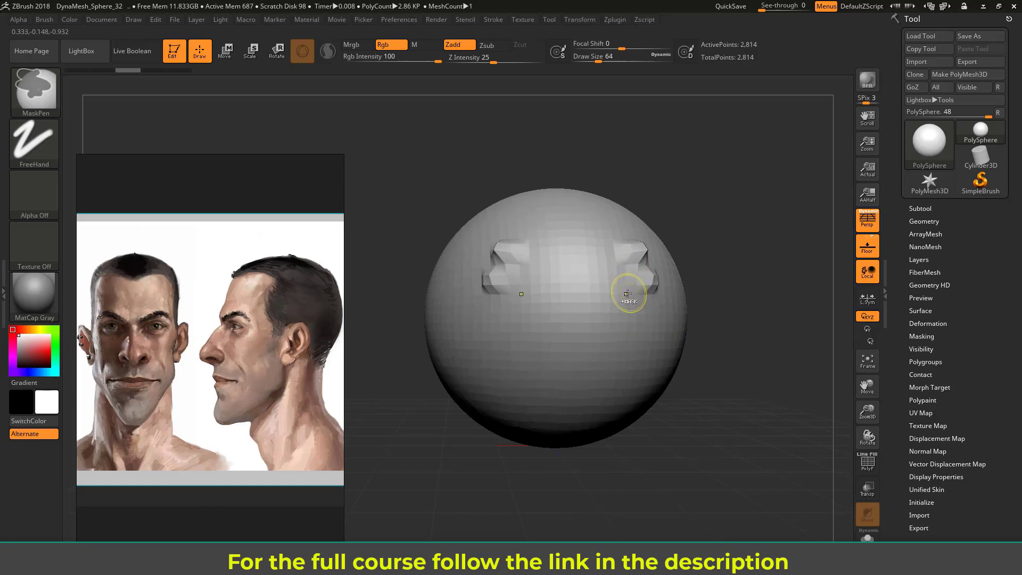
{"action": "key", "text": "ctrl+z"}
{"action": "key", "text": "ctrl+z"}
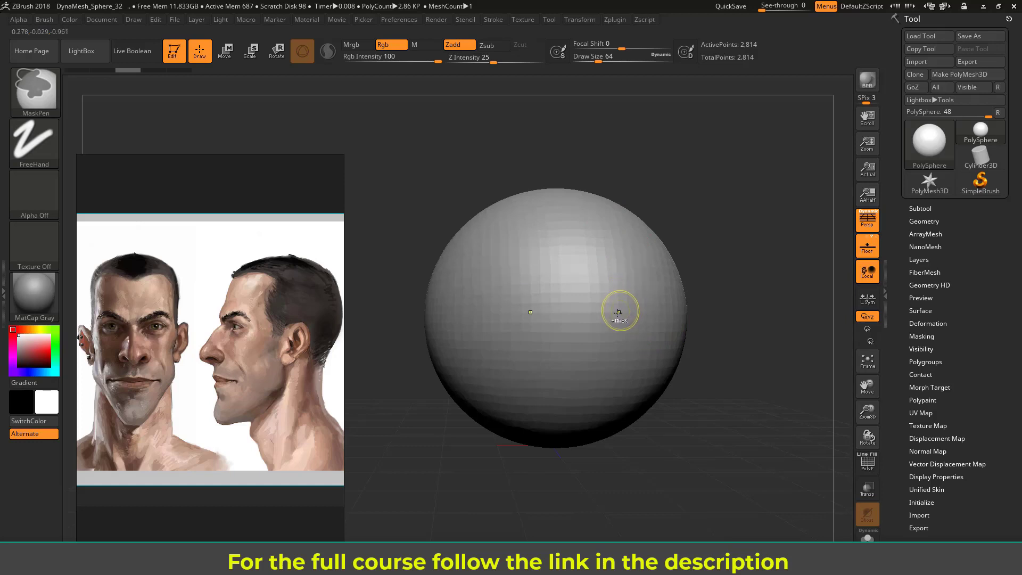
{"action": "key", "text": "ctrl+z"}
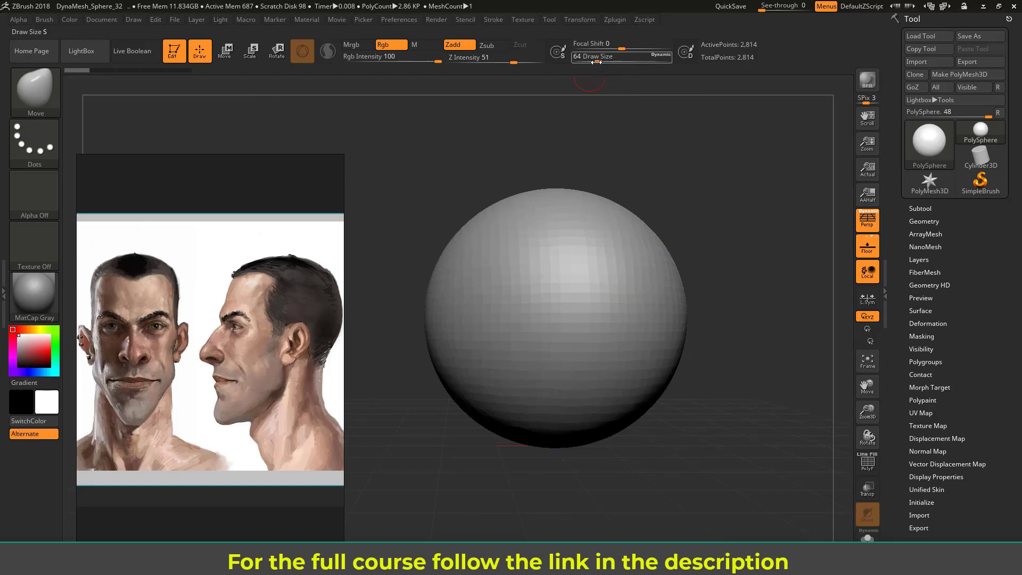
- Enlarge the Move brush's draw size to 422
{"action": "left_click_drag", "start_coordinate": [599, 63], "coordinate": [629, 60]}
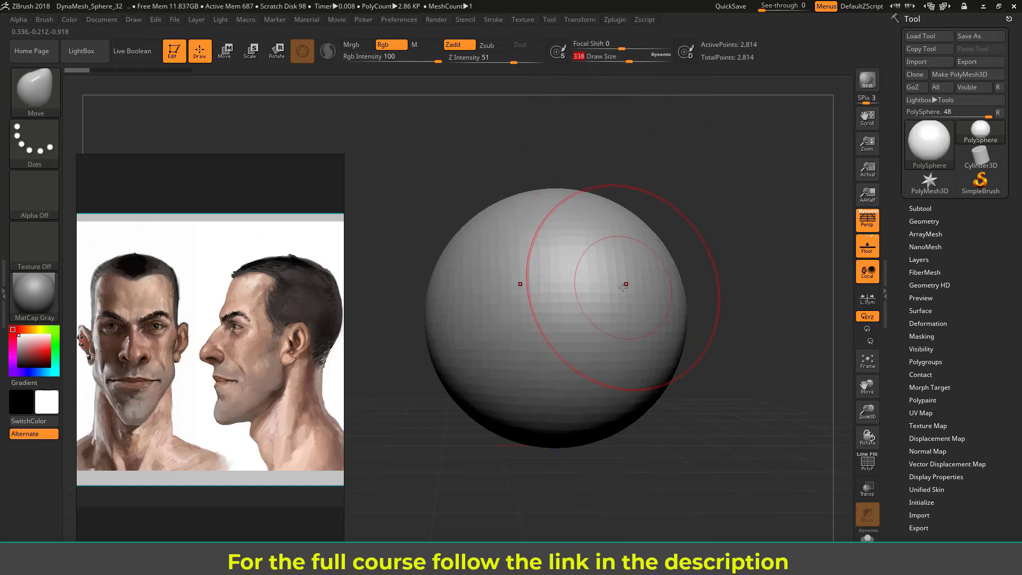
{"action": "key", "text": "s"}
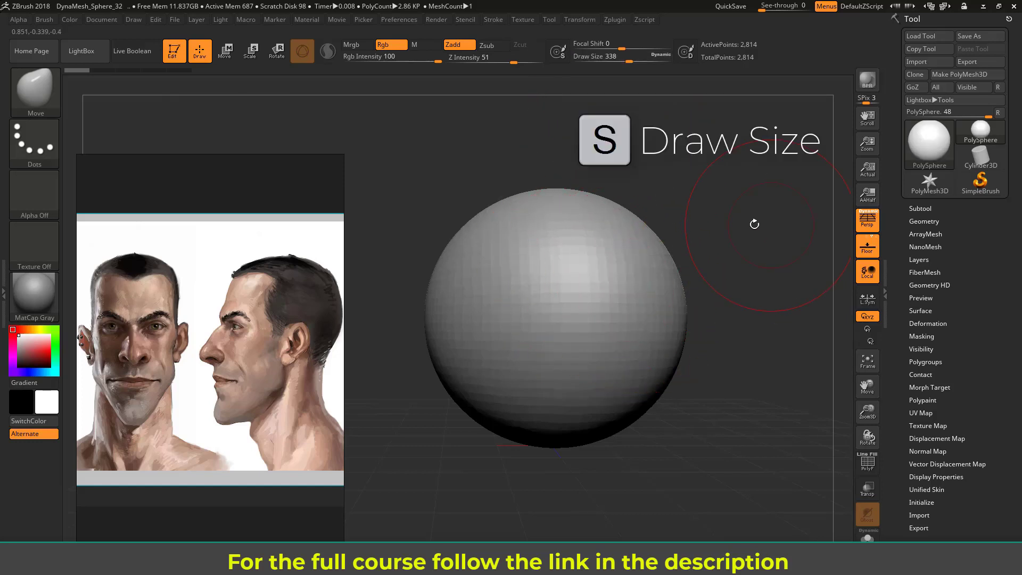
{"action": "key", "text": "s"}
{"action": "key", "text": "s"}
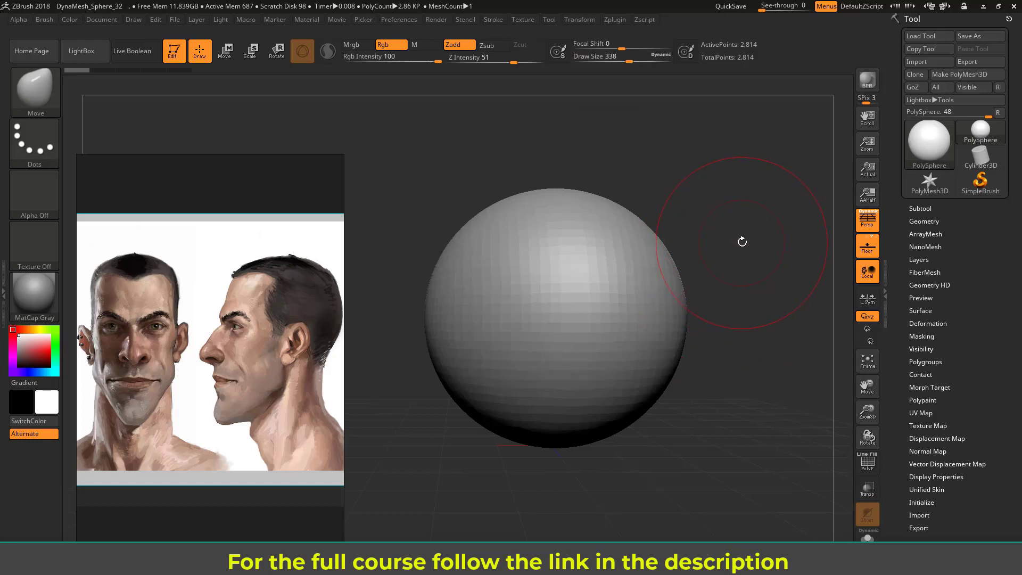
{"action": "key", "text": "s"}
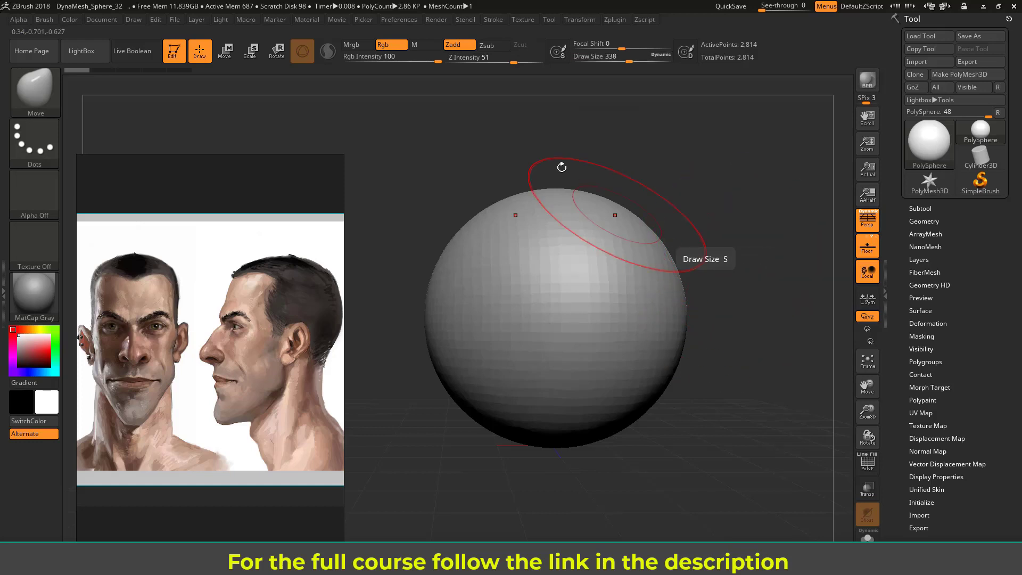
{"action": "key", "text": "s"}
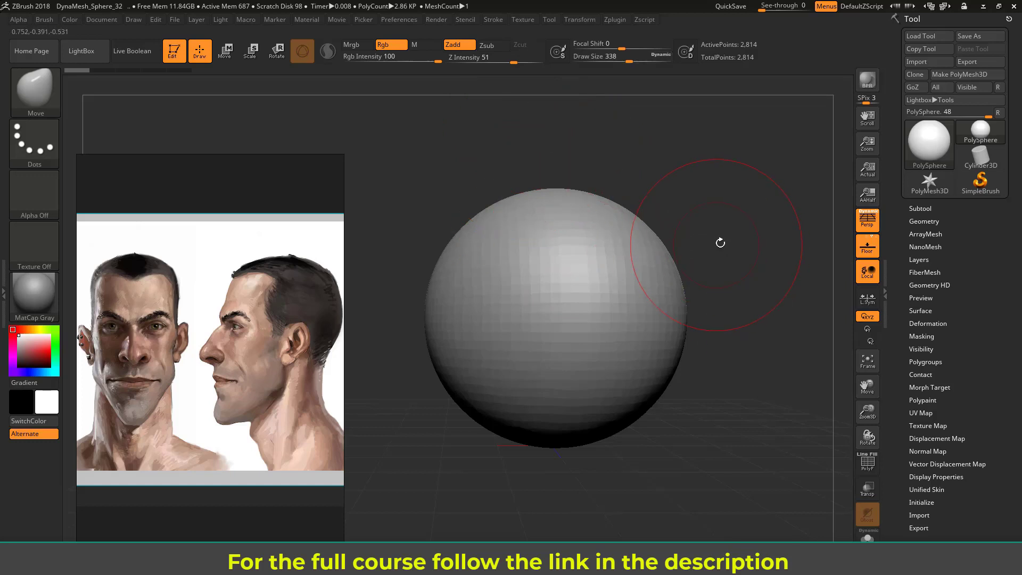
{"action": "key", "text": "s"}
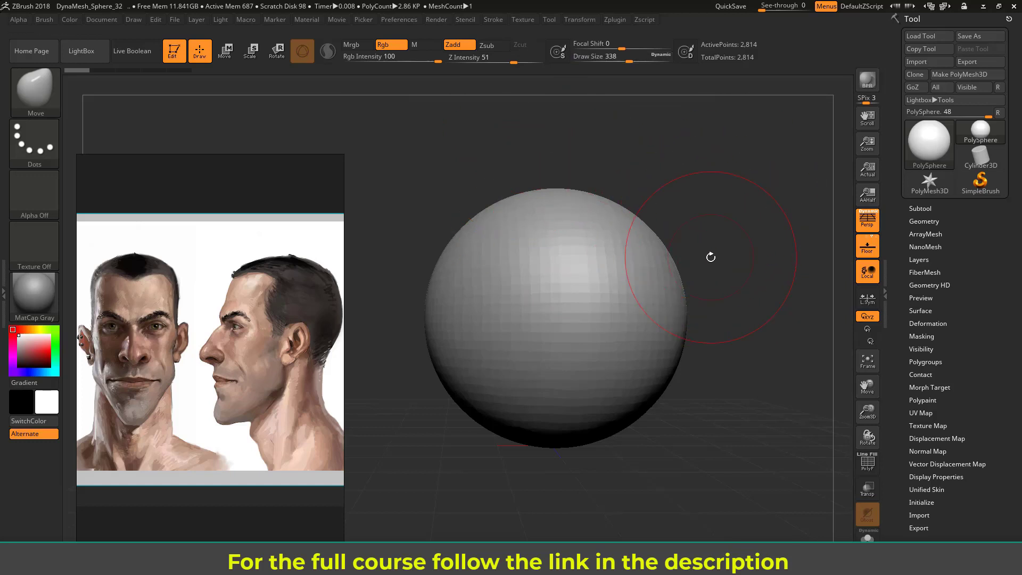
{"action": "key", "text": "s"}
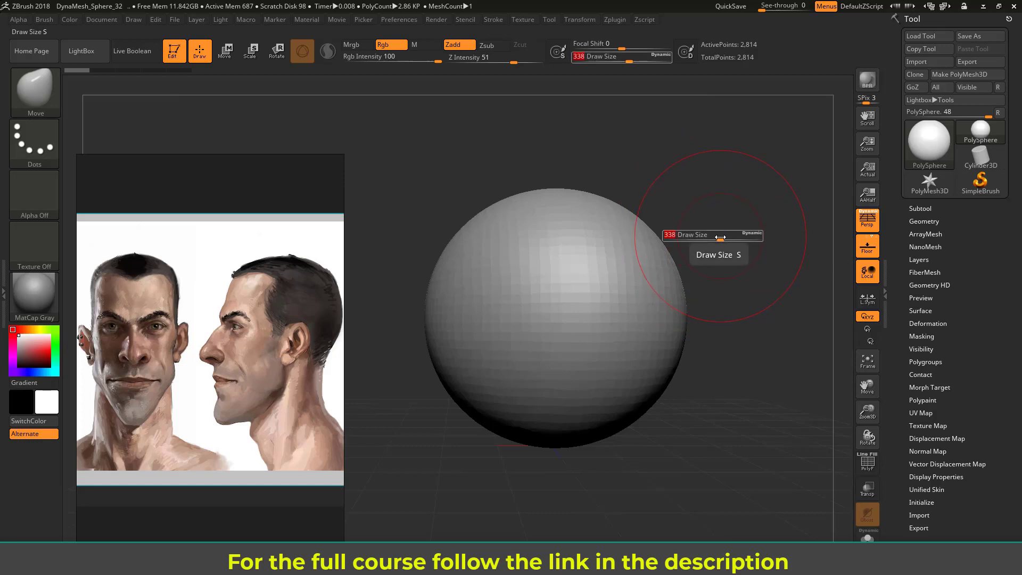
{"action": "mouse_move", "coordinate": [720, 238]}
{"action": "left_mouse_down"}
{"action": "mouse_move", "coordinate": [697, 239]}
{"action": "mouse_move", "coordinate": [726, 239]}
{"action": "left_mouse_up"}
- Raise the draw size to 484 and pull the top of the sphere upward into an egg shape
{"action": "mouse_move", "coordinate": [637, 207]}
{"action": "left_mouse_down"}
{"action": "mouse_move", "coordinate": [692, 210]}
{"action": "mouse_move", "coordinate": [686, 219]}
{"action": "left_mouse_up"}
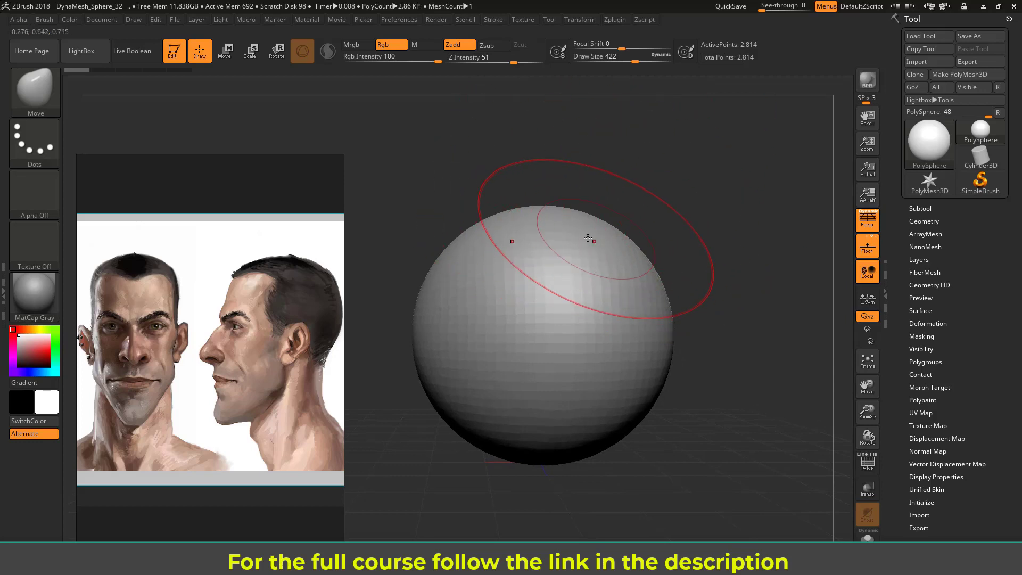
{"action": "key", "text": "s"}
{"action": "left_click_drag", "start_coordinate": [543, 236], "coordinate": [547, 186]}
{"action": "key", "text": "ctrl+z"}
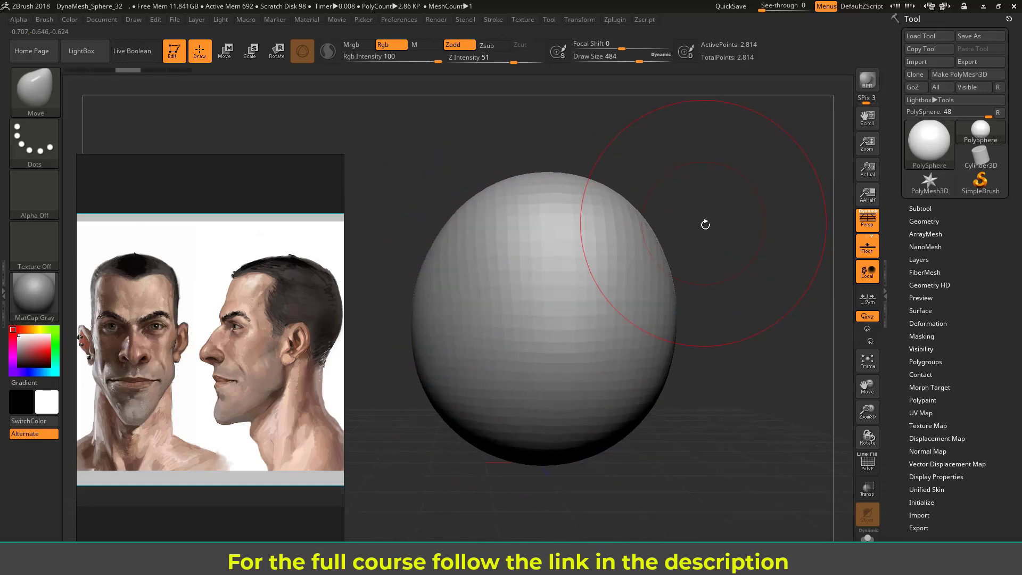
- Turn off perspective and center the egg-shaped form in the viewport
{"action": "mouse_move", "coordinate": [715, 227]}
{"action": "left_mouse_down", "text": "alt"}
{"action": "mouse_move", "coordinate": [684, 203]}
{"action": "mouse_move", "coordinate": [664, 217]}
{"action": "mouse_move", "coordinate": [675, 212]}
{"action": "left_mouse_up", "text": "alt"}
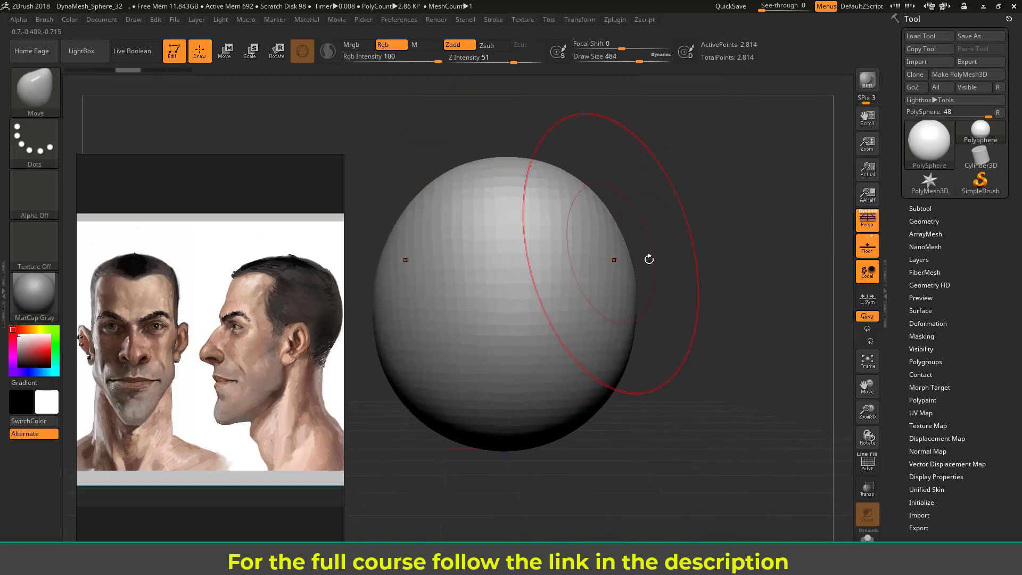
{"action": "left_click", "coordinate": [865, 222]}
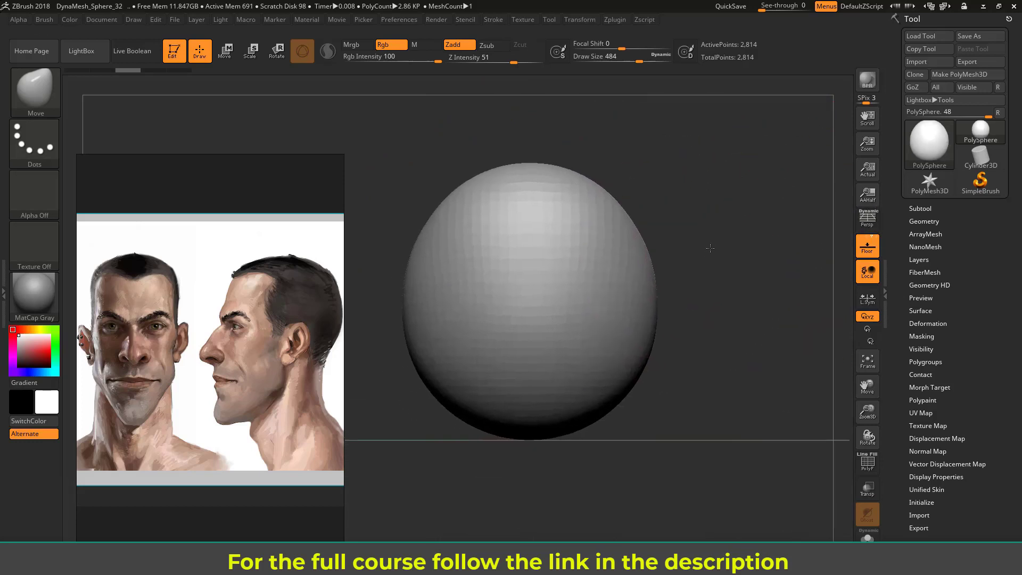
{"action": "left_click_drag", "start_coordinate": [733, 248], "coordinate": [733, 240], "text": "alt"}
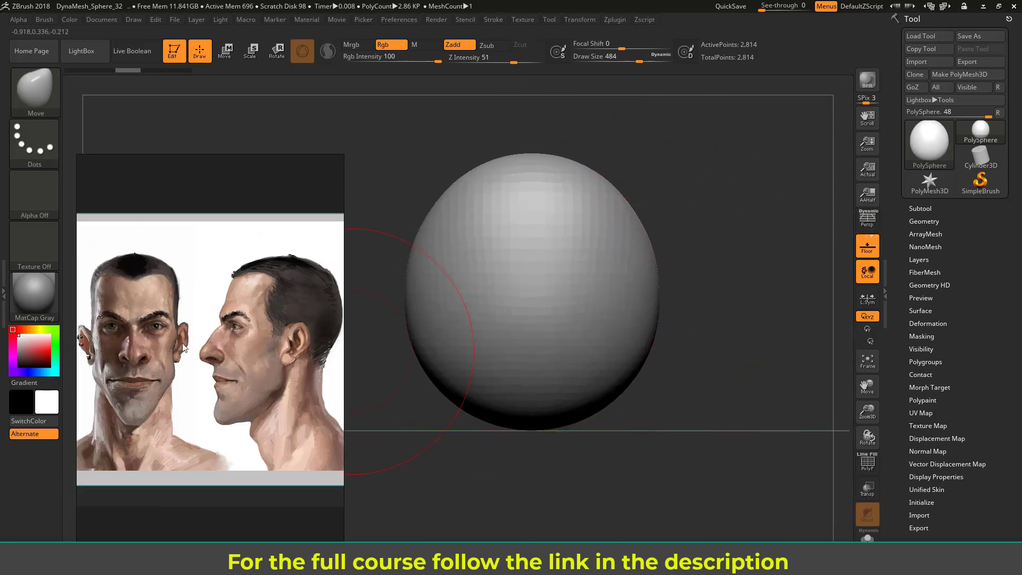
- Increase the draw size to 593, stretch the cranium upward, and taper the lower half into a narrow, elongated chin
{"action": "left_click_drag", "start_coordinate": [527, 218], "coordinate": [527, 197]}
{"action": "left_click_drag", "start_coordinate": [469, 209], "coordinate": [463, 195]}
{"action": "key", "text": "bracketright"}
{"action": "mouse_move", "coordinate": [694, 271]}
{"action": "left_mouse_down"}
{"action": "mouse_move", "coordinate": [570, 368]}
{"action": "mouse_move", "coordinate": [518, 385]}
{"action": "mouse_move", "coordinate": [520, 421]}
{"action": "left_mouse_up"}
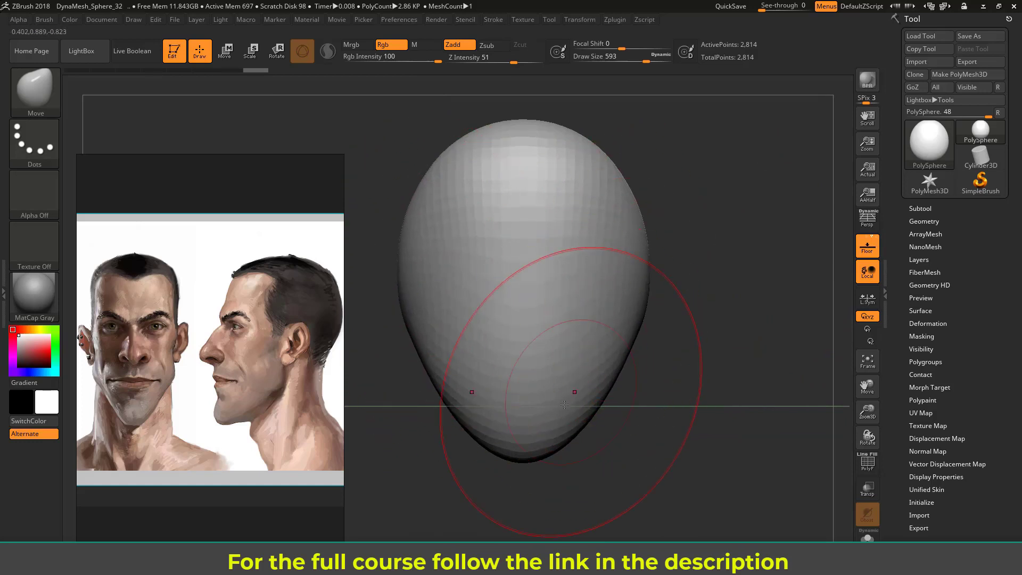
{"action": "left_click_drag", "start_coordinate": [532, 458], "coordinate": [531, 469]}
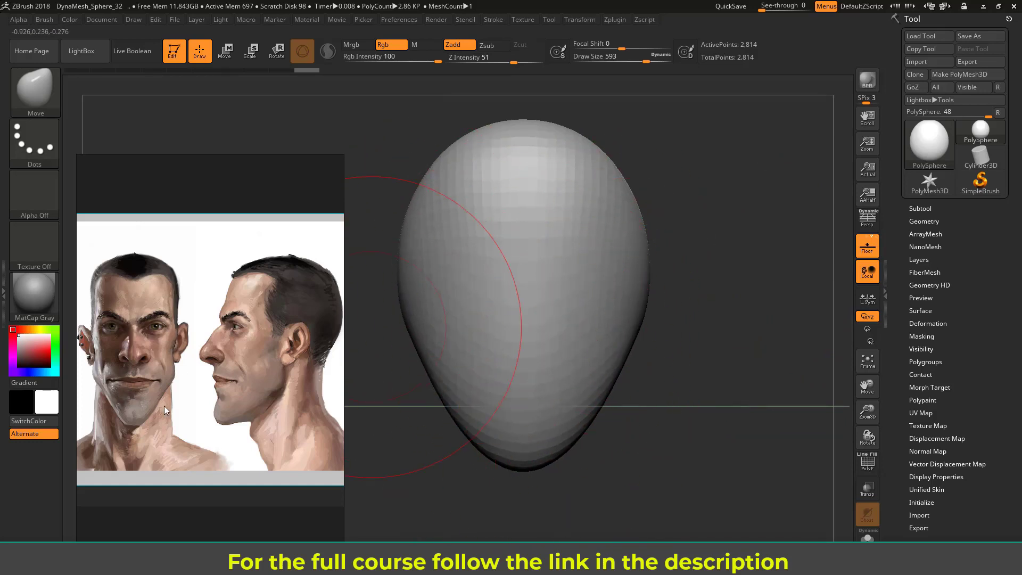
- Smooth the surface of the head form from its side profile
{"action": "mouse_move", "coordinate": [699, 304]}
{"action": "left_mouse_down"}
{"action": "mouse_move", "coordinate": [681, 319]}
{"action": "mouse_move", "coordinate": [719, 298]}
{"action": "mouse_move", "coordinate": [654, 306]}
{"action": "left_mouse_up"}
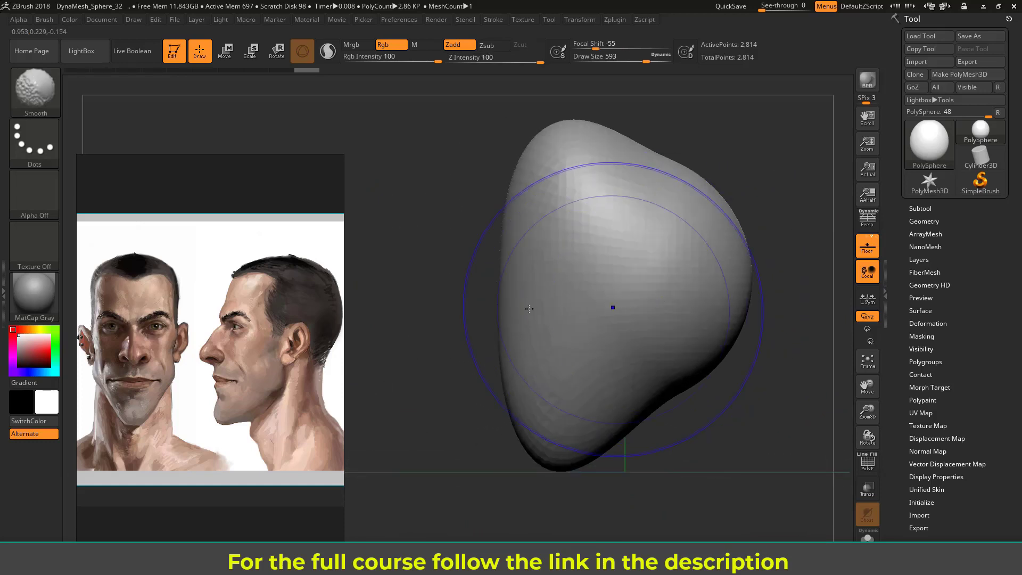
{"action": "mouse_move", "coordinate": [458, 303]}
{"action": "left_mouse_down"}
{"action": "mouse_move", "coordinate": [507, 299]}
{"action": "mouse_move", "coordinate": [456, 294]}
{"action": "left_mouse_up"}
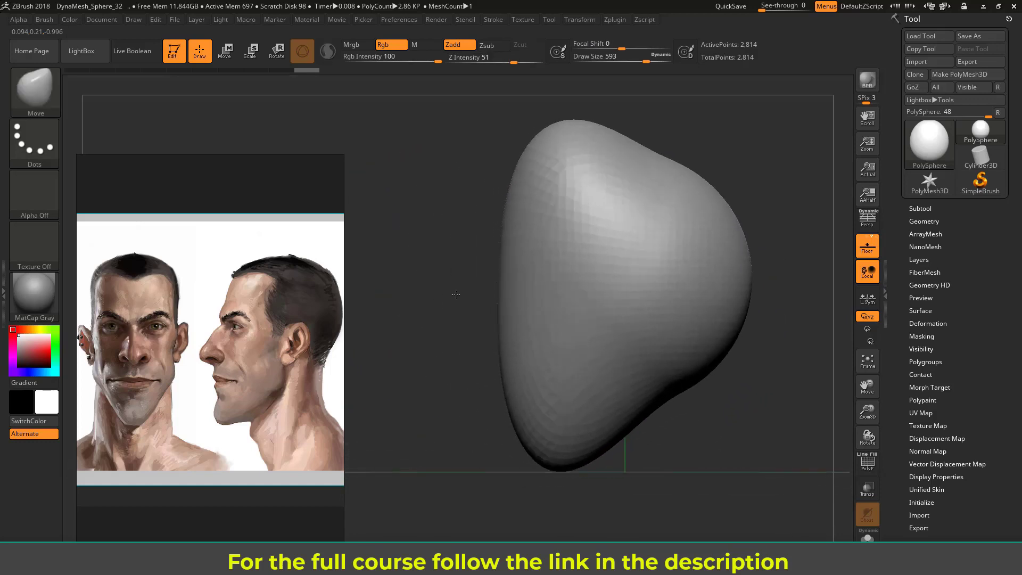
- Round out the top of the cranium and push the lower back of the skull inward with the Move brush in profile
{"action": "left_click_drag", "start_coordinate": [752, 178], "coordinate": [752, 216]}
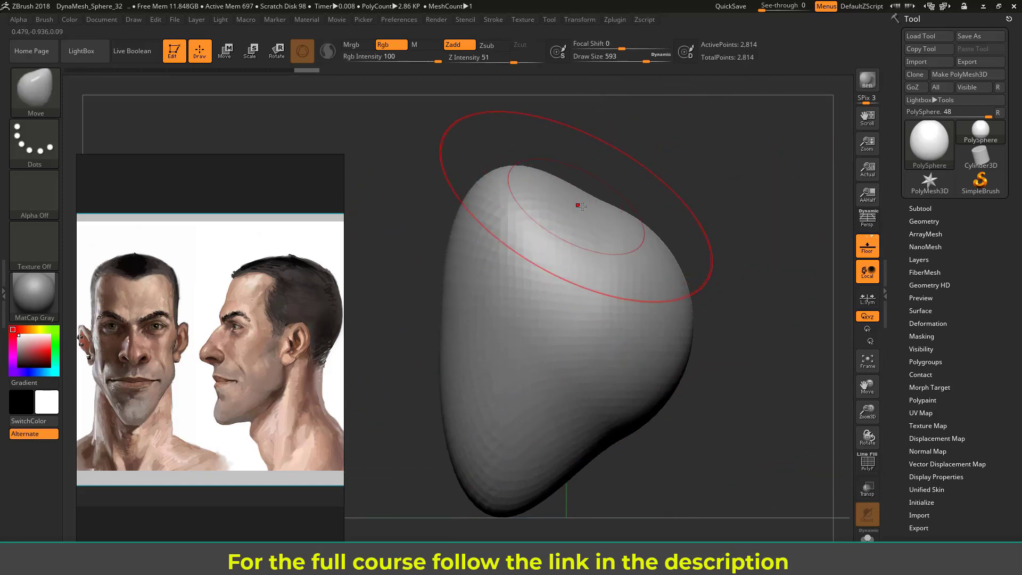
{"action": "mouse_move", "coordinate": [600, 215]}
{"action": "left_mouse_down"}
{"action": "mouse_move", "coordinate": [591, 183]}
{"action": "mouse_move", "coordinate": [600, 172]}
{"action": "left_mouse_up"}
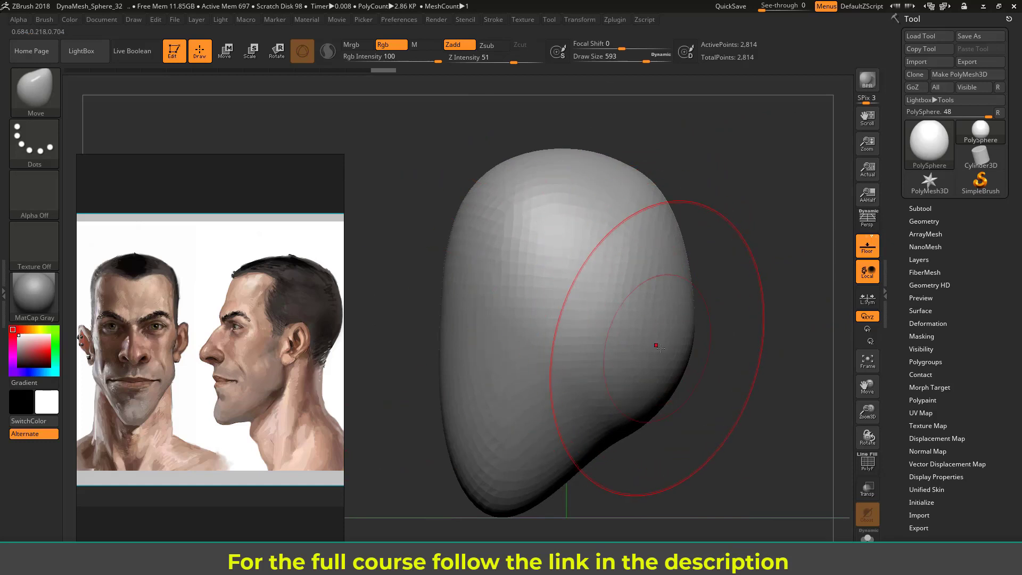
{"action": "mouse_move", "coordinate": [662, 385]}
{"action": "left_mouse_down"}
{"action": "mouse_move", "coordinate": [639, 368]}
{"action": "mouse_move", "coordinate": [642, 352]}
{"action": "left_mouse_up"}
- Reduce the draw size to 430 and tuck in the underside of the skull behind the jaw
{"action": "key", "text": "s"}
{"action": "mouse_move", "coordinate": [612, 397]}
{"action": "left_mouse_down"}
{"action": "mouse_move", "coordinate": [603, 394]}
{"action": "mouse_move", "coordinate": [620, 381]}
{"action": "mouse_move", "coordinate": [638, 388]}
{"action": "mouse_move", "coordinate": [630, 382]}
{"action": "left_mouse_up"}
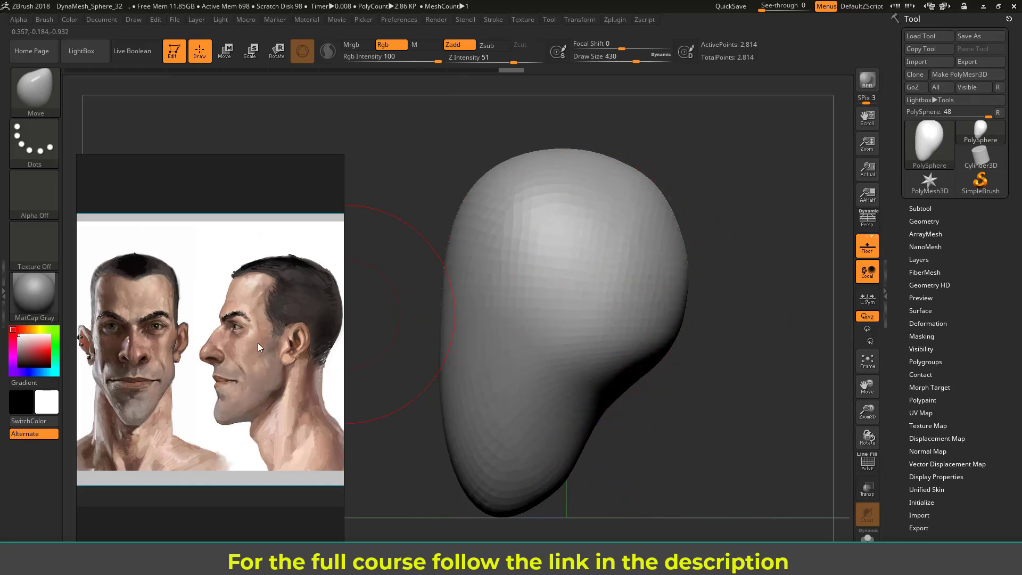
{"action": "left_click_drag", "start_coordinate": [602, 350], "coordinate": [597, 357]}
{"action": "left_click_drag", "start_coordinate": [564, 434], "coordinate": [583, 439]}
- Shape the jaw, chin and front of the face in profile to follow the side reference
{"action": "left_click_drag", "start_coordinate": [700, 434], "coordinate": [703, 388], "text": "alt"}
{"action": "left_click_drag", "start_coordinate": [553, 377], "coordinate": [569, 380]}
{"action": "left_click_drag", "start_coordinate": [471, 441], "coordinate": [460, 450]}
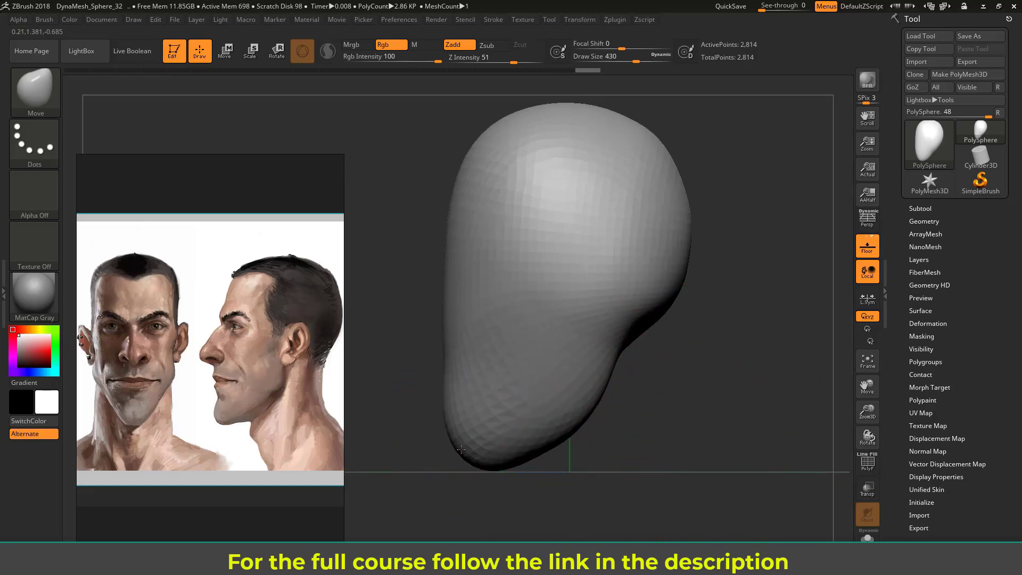
{"action": "left_click_drag", "start_coordinate": [434, 323], "coordinate": [433, 323]}
{"action": "left_click_drag", "start_coordinate": [454, 233], "coordinate": [446, 226]}
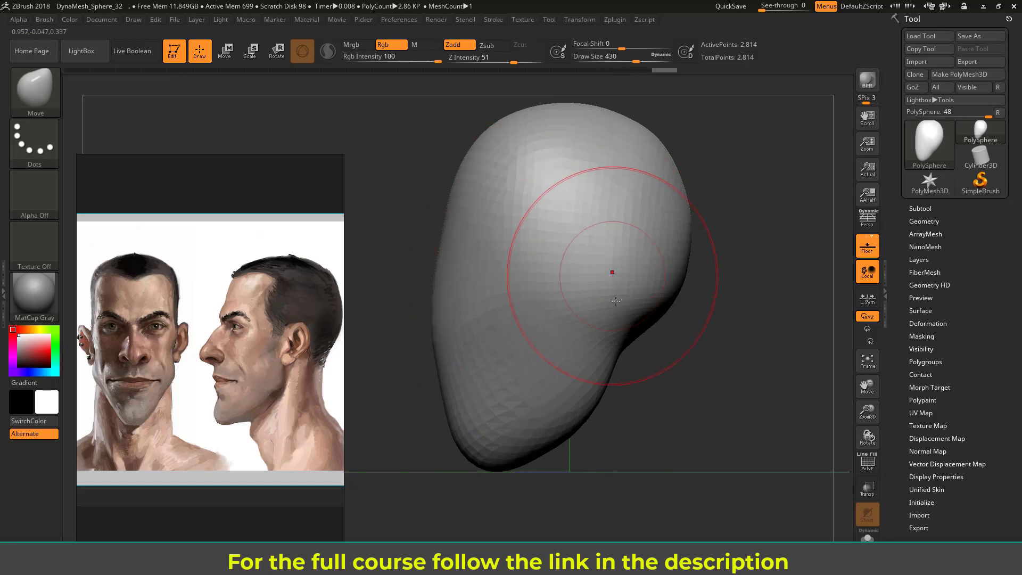
{"action": "left_click_drag", "start_coordinate": [564, 438], "coordinate": [541, 447]}
- Adjust the sides of the head from the front, then refine the jaw and back of the skull with the draw size at 476
{"action": "left_click_drag", "start_coordinate": [640, 363], "coordinate": [750, 317]}
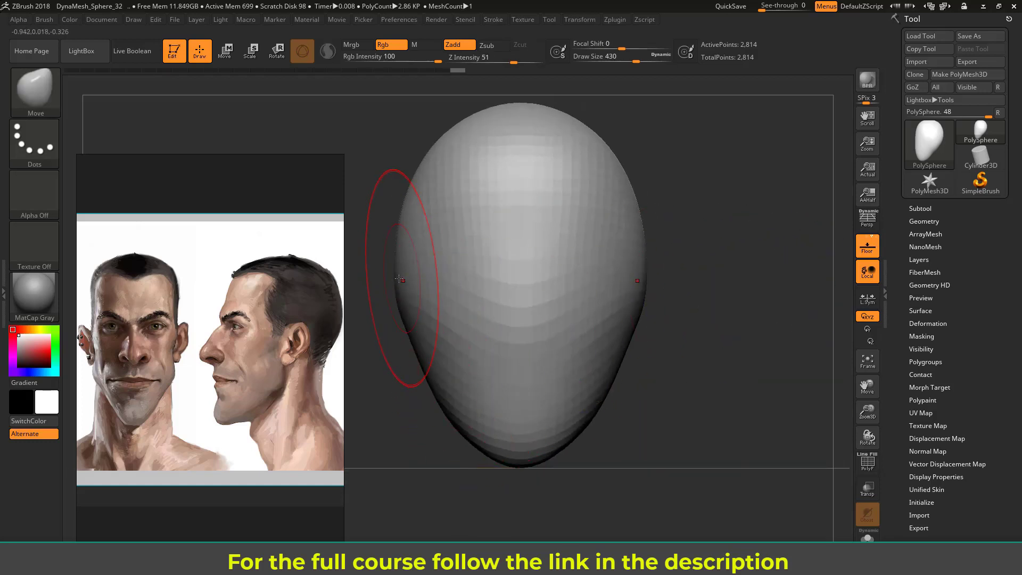
{"action": "left_click_drag", "start_coordinate": [397, 278], "coordinate": [400, 282]}
{"action": "left_click_drag", "start_coordinate": [679, 237], "coordinate": [611, 230]}
{"action": "key", "text": "bracketright"}
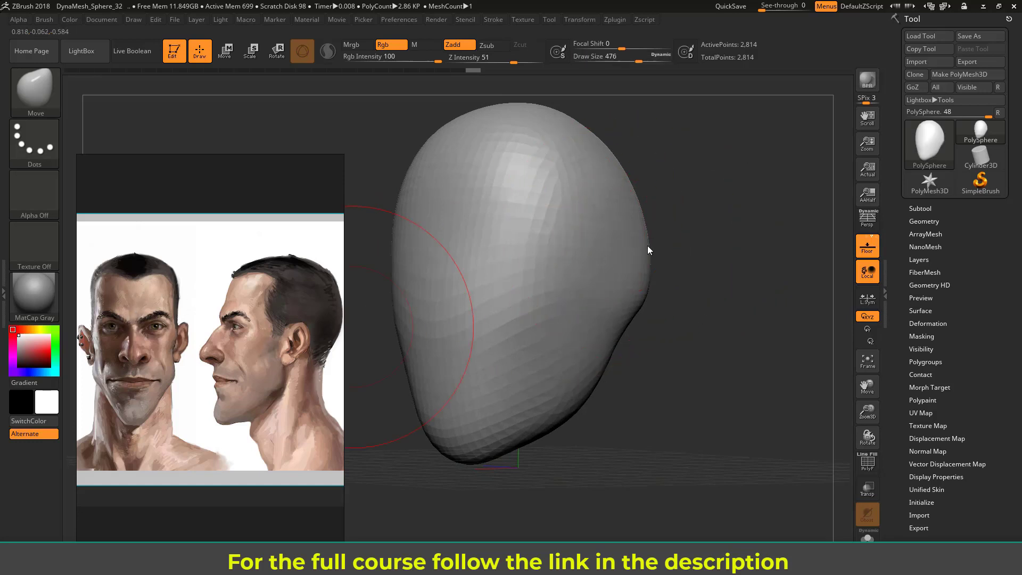
{"action": "left_click_drag", "start_coordinate": [597, 351], "coordinate": [617, 346]}
{"action": "mouse_move", "coordinate": [672, 230]}
{"action": "left_mouse_down"}
{"action": "mouse_move", "coordinate": [716, 233]}
{"action": "mouse_move", "coordinate": [495, 252]}
{"action": "left_mouse_up"}
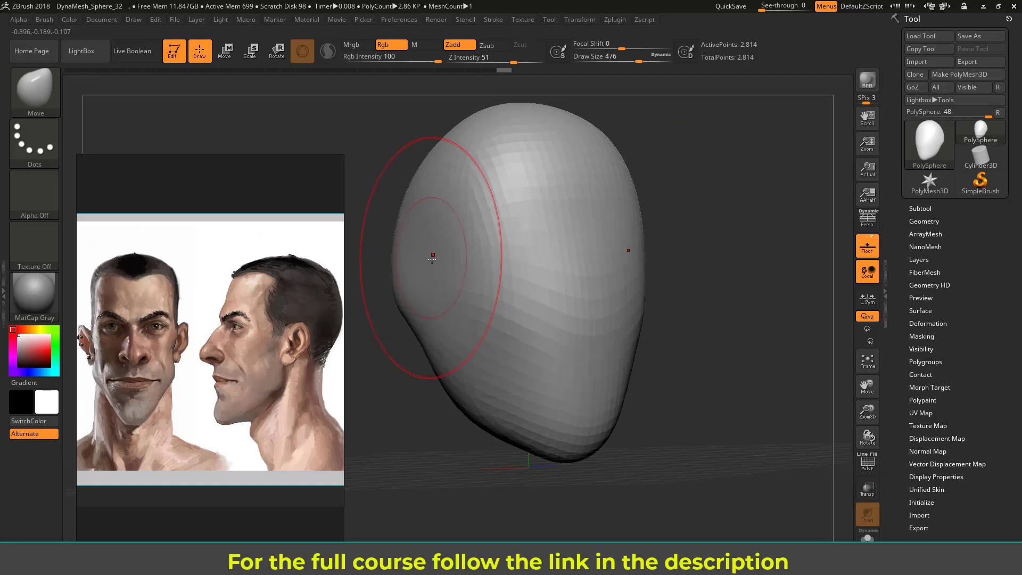
{"action": "left_click_drag", "start_coordinate": [662, 194], "coordinate": [607, 217]}
- Reduce the draw size to 305 and then 228 while pushing in the base of the skull from behind
{"action": "left_click_drag", "start_coordinate": [687, 217], "coordinate": [822, 219], "text": "alt"}
{"action": "key", "text": "s"}
{"action": "mouse_move", "coordinate": [442, 284]}
{"action": "left_mouse_down"}
{"action": "mouse_move", "coordinate": [432, 285]}
{"action": "mouse_move", "coordinate": [471, 301]}
{"action": "left_mouse_up"}
{"action": "left_click_drag", "start_coordinate": [666, 293], "coordinate": [464, 294]}
{"action": "key", "text": "s"}
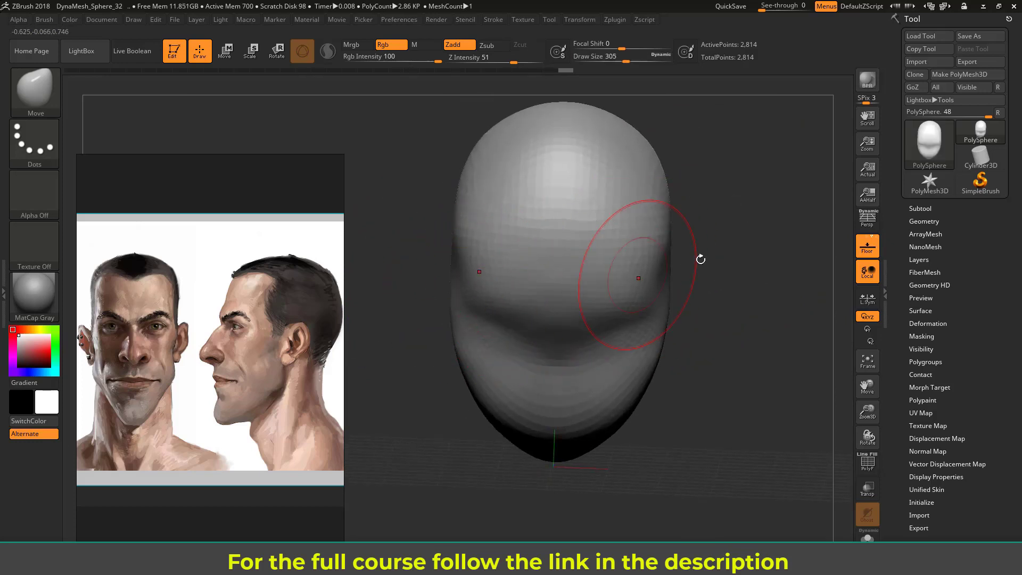
{"action": "left_click_drag", "start_coordinate": [703, 254], "coordinate": [685, 226]}
{"action": "key", "text": "s"}
{"action": "left_click_drag", "start_coordinate": [626, 296], "coordinate": [624, 305]}
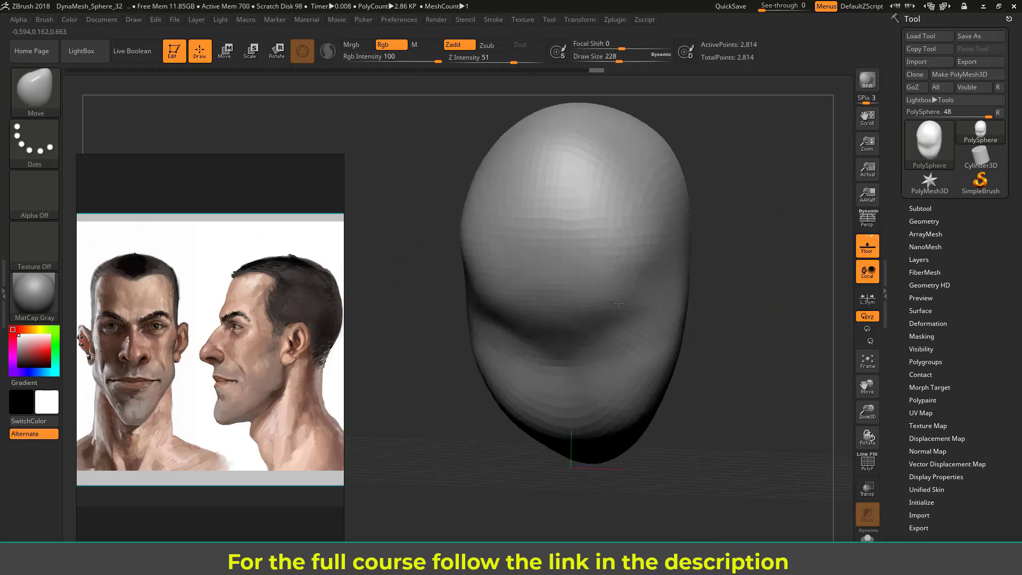
- Paint a mask over the neck attachment area on the underside of the head
{"action": "left_click_drag", "start_coordinate": [404, 303], "coordinate": [570, 303]}
{"action": "left_click_drag", "start_coordinate": [487, 337], "coordinate": [410, 322], "text": "alt"}
{"action": "left_click_drag", "start_coordinate": [753, 219], "coordinate": [538, 324]}
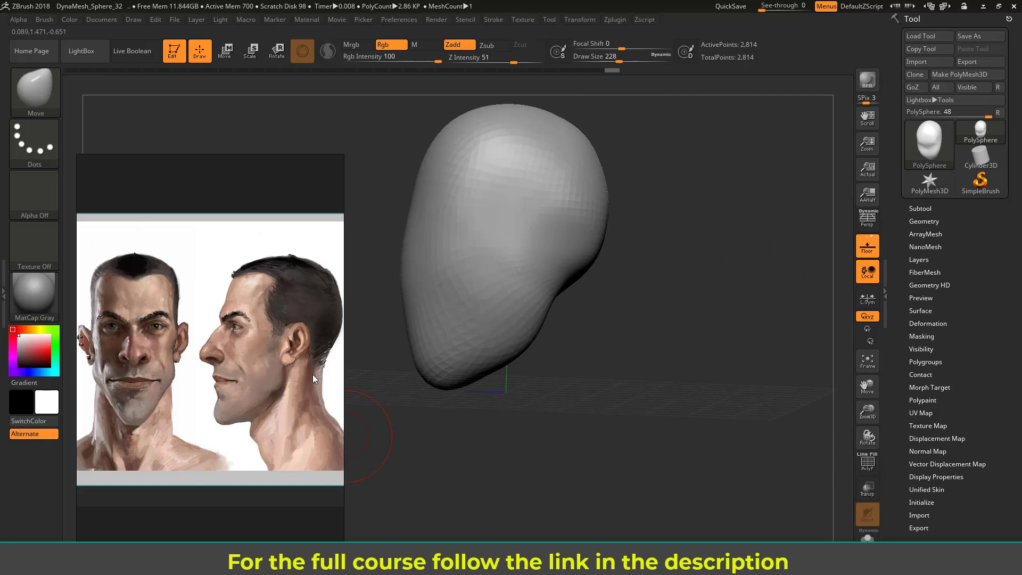
{"action": "left_click_drag", "start_coordinate": [595, 330], "coordinate": [511, 301]}
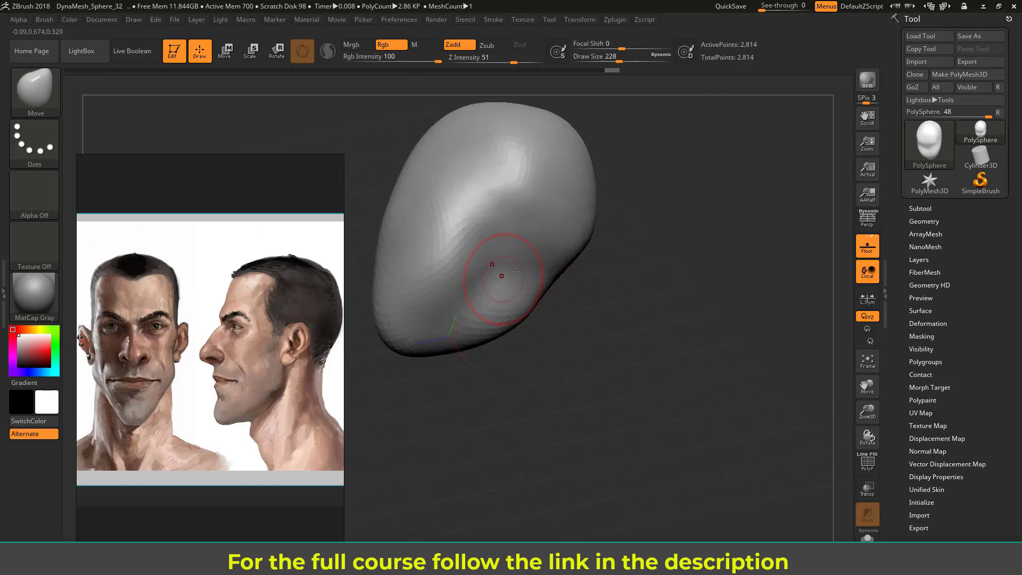
{"action": "key", "text": "ctrl"}
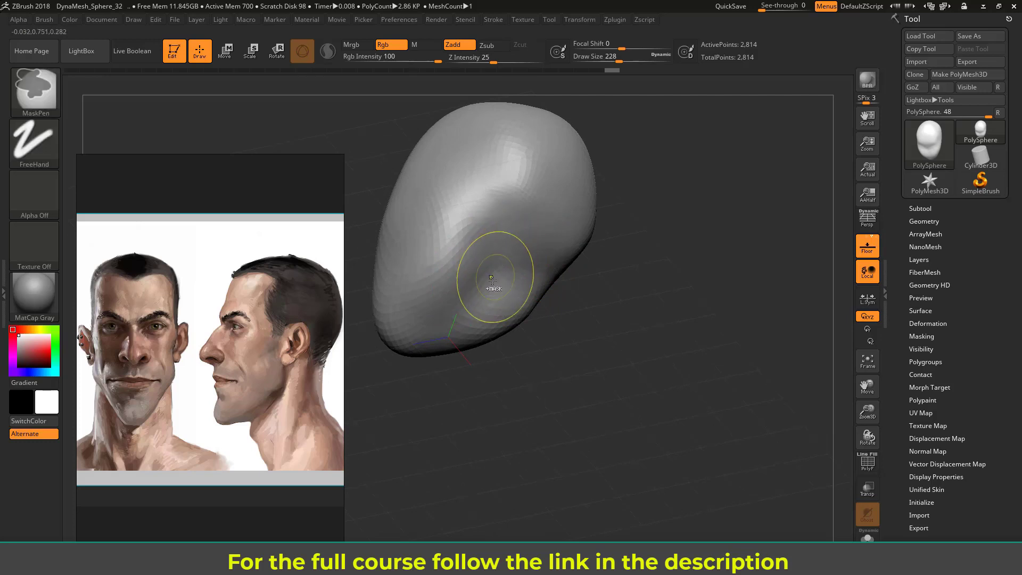
{"action": "mouse_move", "coordinate": [477, 283]}
{"action": "left_mouse_down", "text": "ctrl"}
{"action": "mouse_move", "coordinate": [457, 287]}
{"action": "mouse_move", "coordinate": [511, 250]}
{"action": "mouse_move", "coordinate": [479, 293]}
{"action": "mouse_move", "coordinate": [631, 274]}
{"action": "mouse_move", "coordinate": [617, 270]}
{"action": "left_mouse_up", "text": "ctrl"}
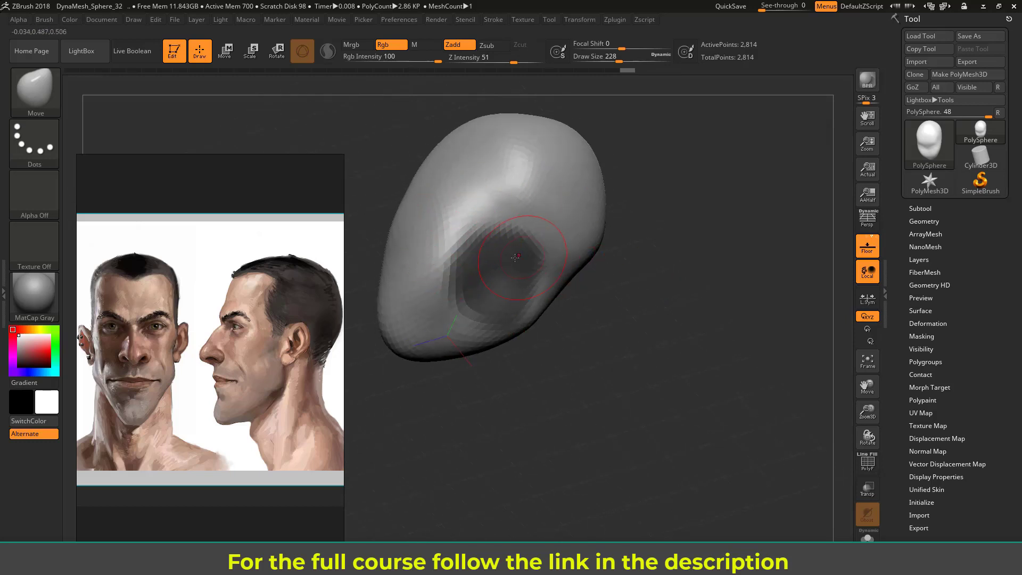
{"action": "key", "text": "ctrl"}
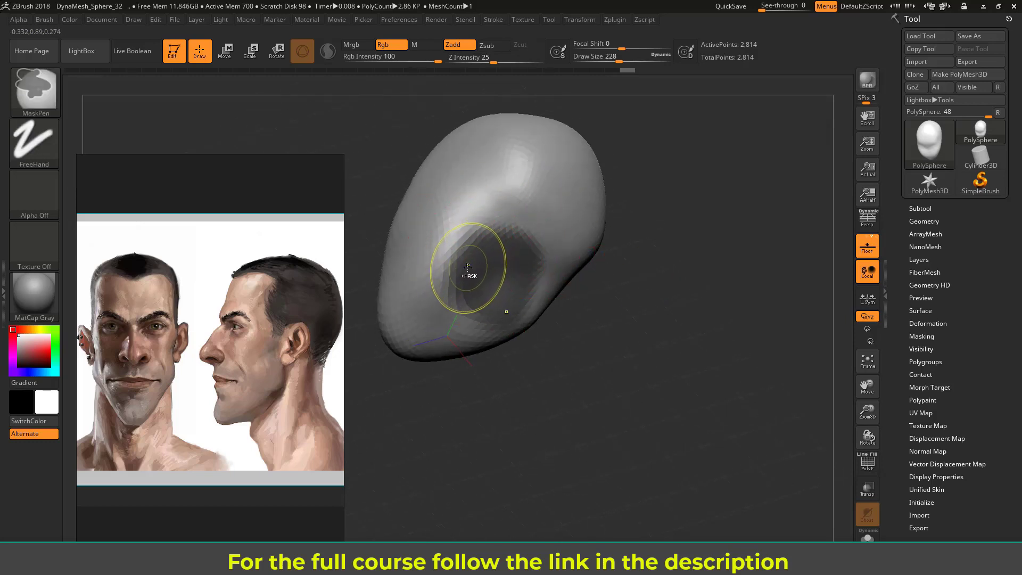
{"action": "left_click_drag", "start_coordinate": [468, 269], "coordinate": [464, 303], "text": "ctrl"}
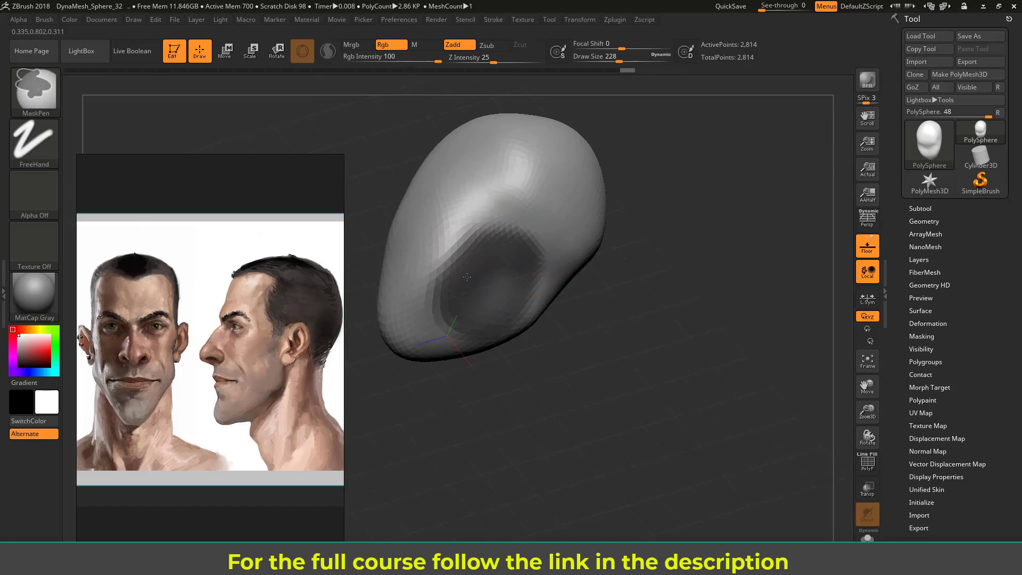
{"action": "mouse_move", "coordinate": [637, 277]}
{"action": "left_mouse_down"}
{"action": "mouse_move", "coordinate": [619, 274]}
{"action": "mouse_move", "coordinate": [633, 275]}
{"action": "mouse_move", "coordinate": [641, 355]}
{"action": "mouse_move", "coordinate": [640, 314]}
{"action": "mouse_move", "coordinate": [511, 284]}
{"action": "left_mouse_up"}
{"action": "key", "text": "ctrl"}
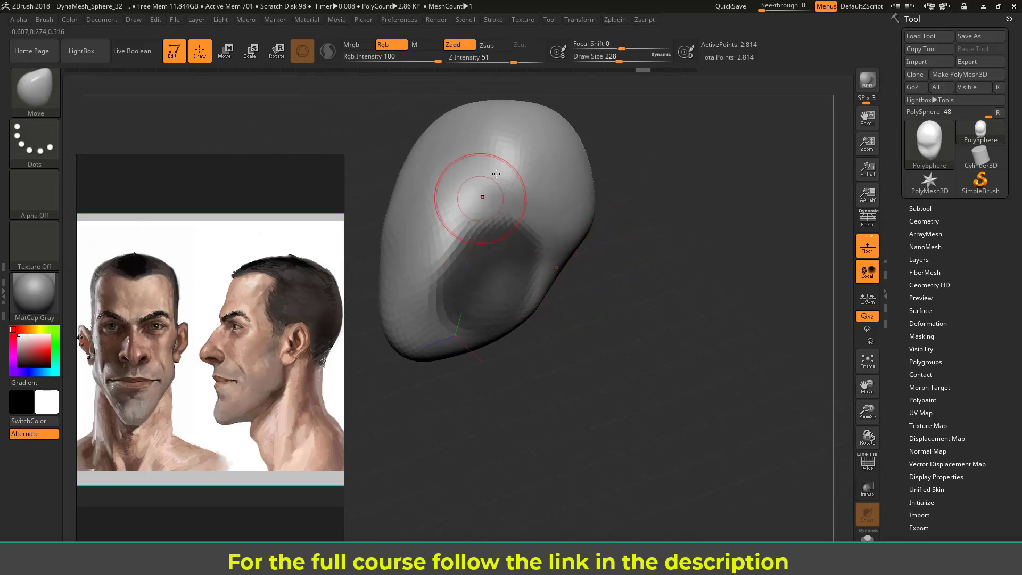
- Invert the mask to leave only the neck area editable and align the head to a straight side view
{"action": "left_click_drag", "start_coordinate": [639, 263], "coordinate": [650, 278], "text": "alt"}
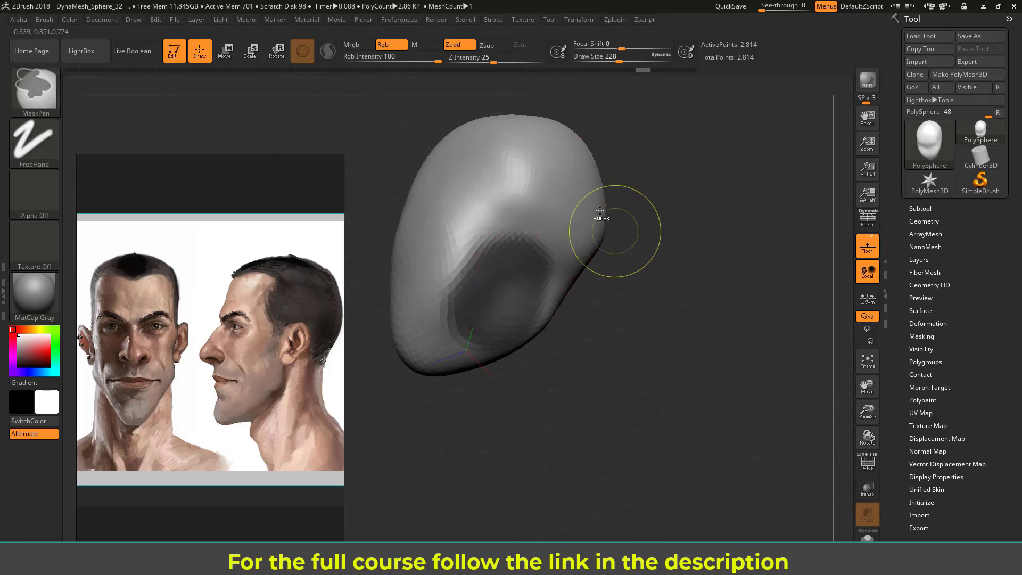
{"action": "left_click", "coordinate": [673, 345], "text": "ctrl"}
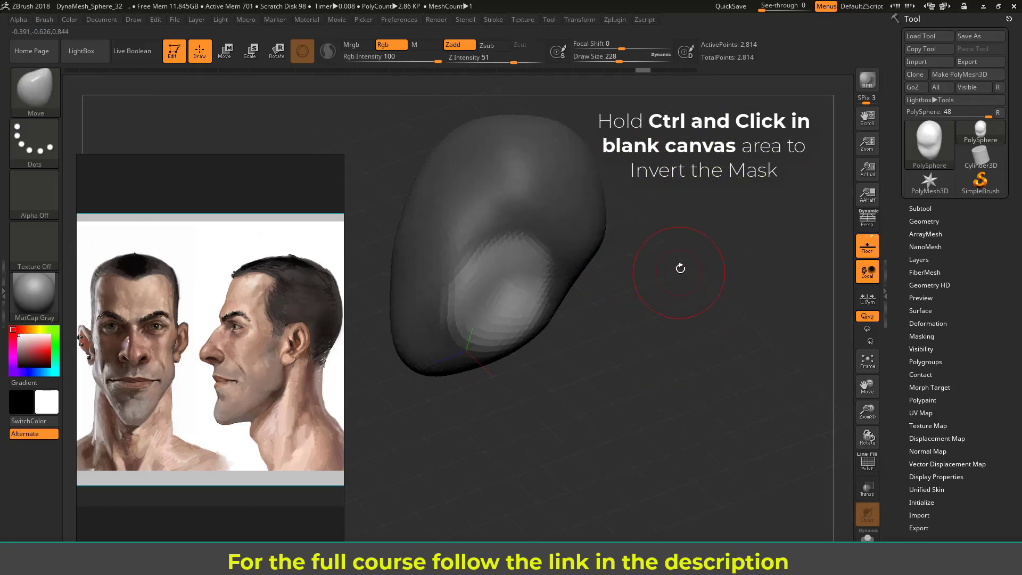
{"action": "mouse_move", "coordinate": [682, 266]}
{"action": "left_mouse_down"}
{"action": "mouse_move", "coordinate": [628, 250]}
{"action": "mouse_move", "coordinate": [571, 266]}
{"action": "left_mouse_up"}
{"action": "left_click_drag", "start_coordinate": [677, 307], "coordinate": [677, 320]}
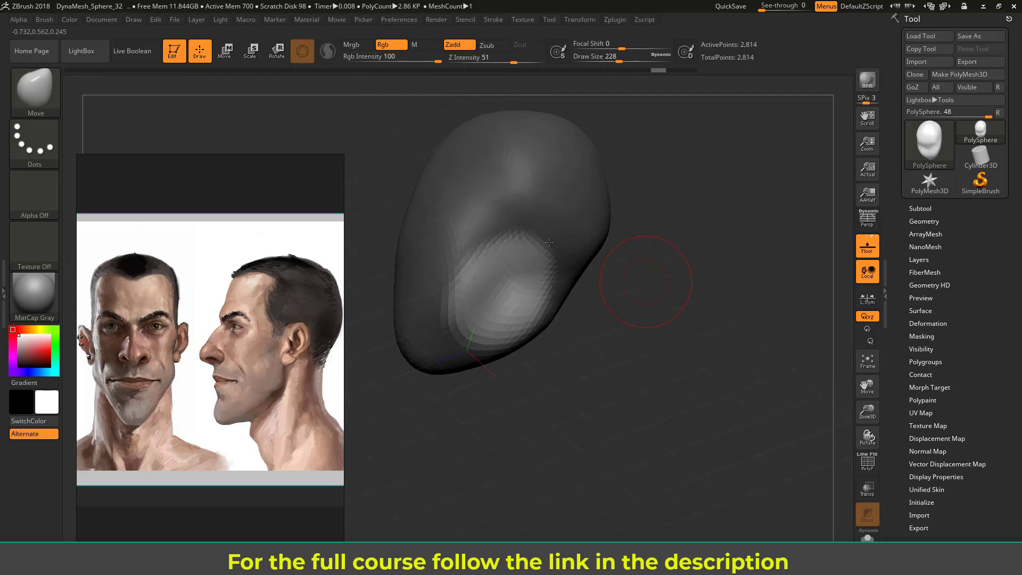
{"action": "left_click_drag", "start_coordinate": [695, 245], "coordinate": [718, 277], "text": "shift"}
{"action": "mouse_move", "coordinate": [610, 246]}
{"action": "left_mouse_down", "text": "alt"}
{"action": "mouse_move", "coordinate": [598, 316]}
{"action": "mouse_move", "coordinate": [600, 259]}
{"action": "left_mouse_up", "text": "alt"}
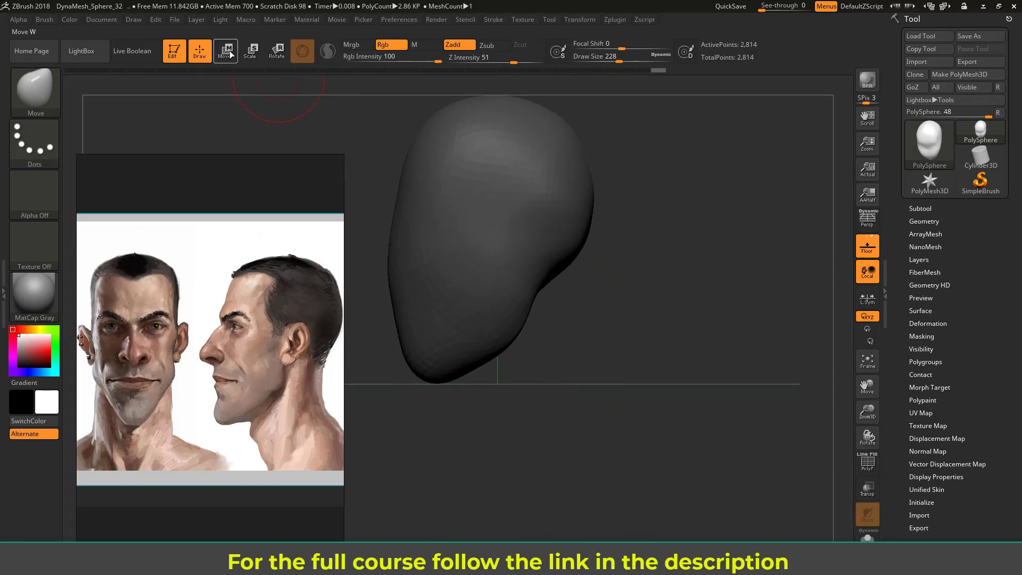
- Pull the unmasked area down and backward with the Move gizmo to extend a neck from the head
{"action": "left_click", "coordinate": [226, 52]}
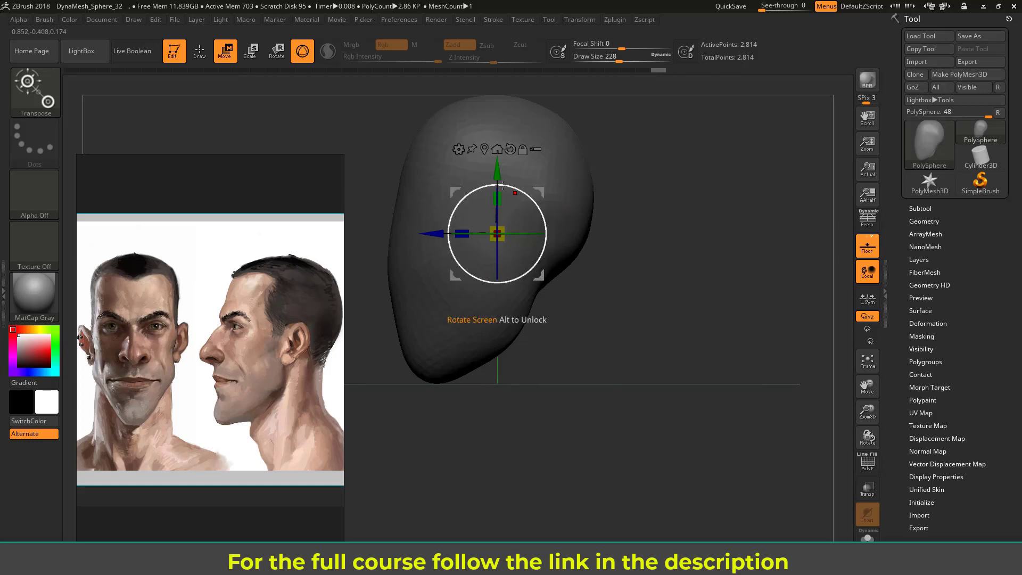
{"action": "left_click_drag", "start_coordinate": [500, 169], "coordinate": [502, 221]}
{"action": "left_click_drag", "start_coordinate": [429, 288], "coordinate": [459, 288]}
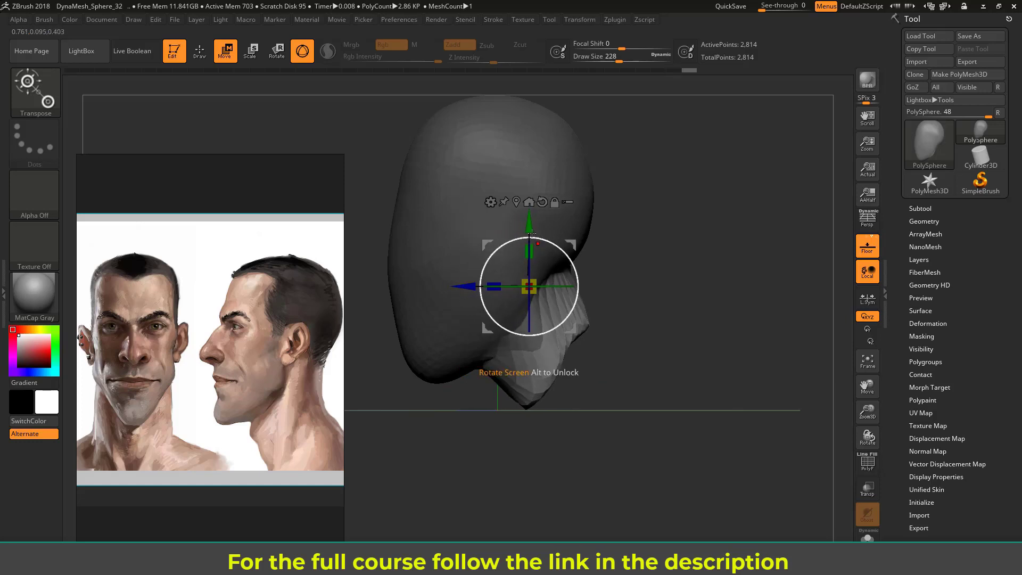
{"action": "left_click_drag", "start_coordinate": [528, 224], "coordinate": [533, 241]}
{"action": "left_click_drag", "start_coordinate": [461, 304], "coordinate": [469, 305]}
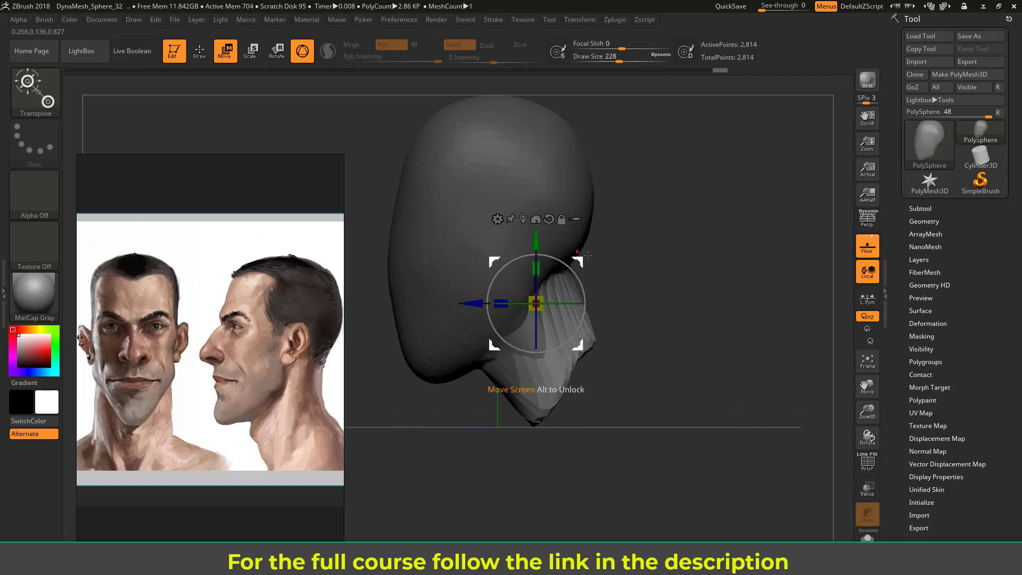
{"action": "mouse_move", "coordinate": [580, 261]}
{"action": "left_mouse_down"}
{"action": "mouse_move", "coordinate": [600, 290]}
{"action": "mouse_move", "coordinate": [584, 305]}
{"action": "left_mouse_up"}
- Return to Draw mode and clear the mask from the head
{"action": "key", "text": "q"}
{"action": "left_click_drag", "start_coordinate": [665, 304], "coordinate": [490, 297]}
{"action": "mouse_move", "coordinate": [657, 249]}
{"action": "left_mouse_down"}
{"action": "mouse_move", "coordinate": [602, 250]}
{"action": "mouse_move", "coordinate": [673, 256]}
{"action": "mouse_move", "coordinate": [707, 228]}
{"action": "mouse_move", "coordinate": [690, 242]}
{"action": "mouse_move", "coordinate": [666, 227]}
{"action": "left_mouse_up"}
{"action": "key", "text": "ctrl"}
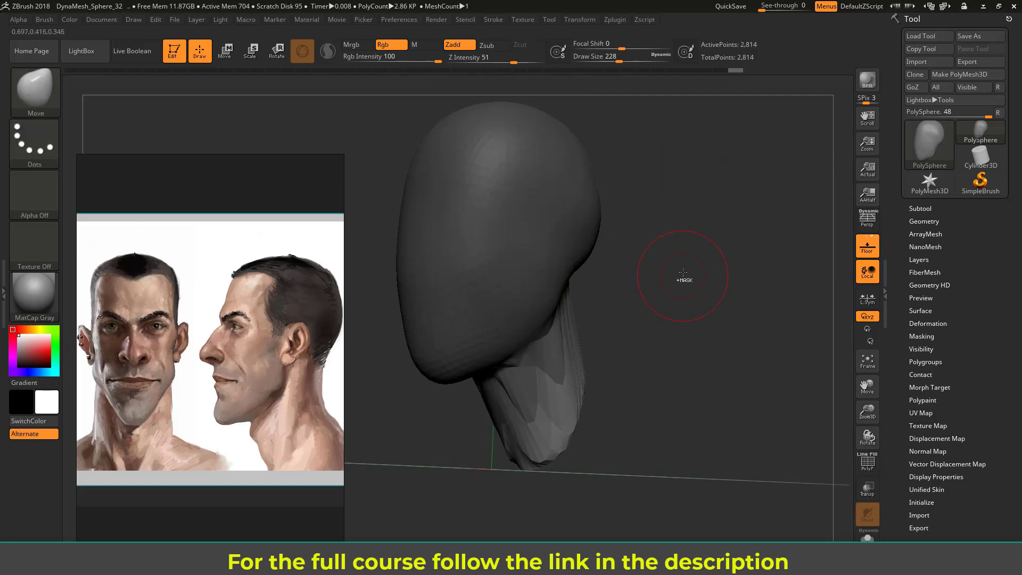
{"action": "mouse_move", "coordinate": [667, 169]}
{"action": "left_mouse_down", "text": "ctrl"}
{"action": "mouse_move", "coordinate": [710, 220]}
{"action": "mouse_move", "coordinate": [708, 237]}
{"action": "left_mouse_up", "text": "ctrl"}
{"action": "mouse_move", "coordinate": [684, 315]}
{"action": "left_mouse_down"}
{"action": "mouse_move", "coordinate": [643, 301]}
{"action": "mouse_move", "coordinate": [664, 312]}
{"action": "mouse_move", "coordinate": [668, 301]}
{"action": "mouse_move", "coordinate": [658, 349]}
{"action": "left_mouse_up"}
{"action": "left_click_drag", "start_coordinate": [596, 376], "coordinate": [819, 373]}
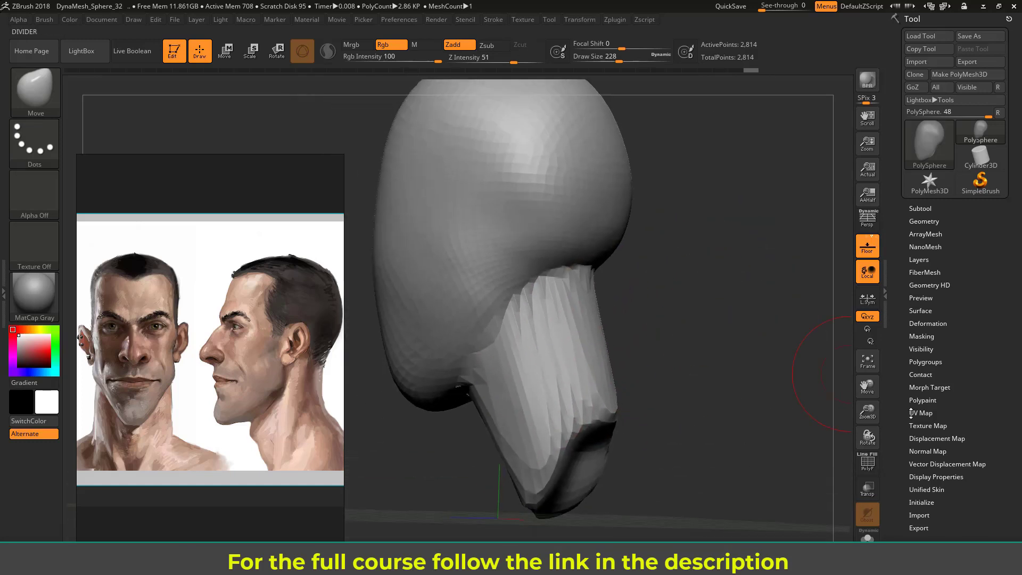
- Display the polyframe and remesh the head with DynaMesh to even out the stretched neck polygons
{"action": "left_click", "coordinate": [867, 464]}
{"action": "mouse_move", "coordinate": [696, 330]}
{"action": "left_mouse_down"}
{"action": "mouse_move", "coordinate": [649, 330]}
{"action": "mouse_move", "coordinate": [713, 329]}
{"action": "mouse_move", "coordinate": [734, 347]}
{"action": "mouse_move", "coordinate": [735, 255]}
{"action": "mouse_move", "coordinate": [754, 218]}
{"action": "mouse_move", "coordinate": [679, 219]}
{"action": "mouse_move", "coordinate": [710, 232]}
{"action": "mouse_move", "coordinate": [668, 235]}
{"action": "mouse_move", "coordinate": [613, 302]}
{"action": "left_mouse_up"}
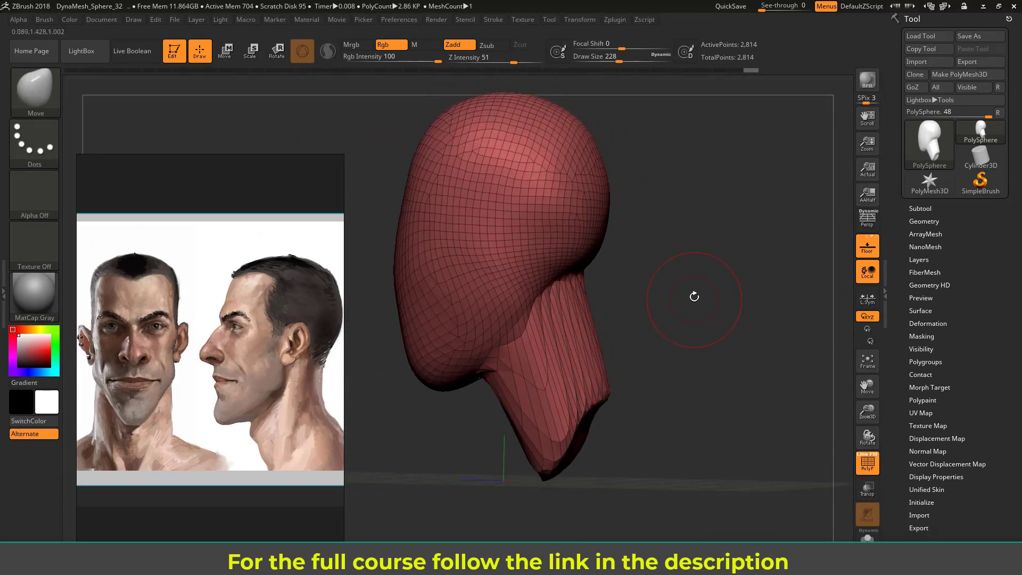
{"action": "key", "text": "ctrl"}
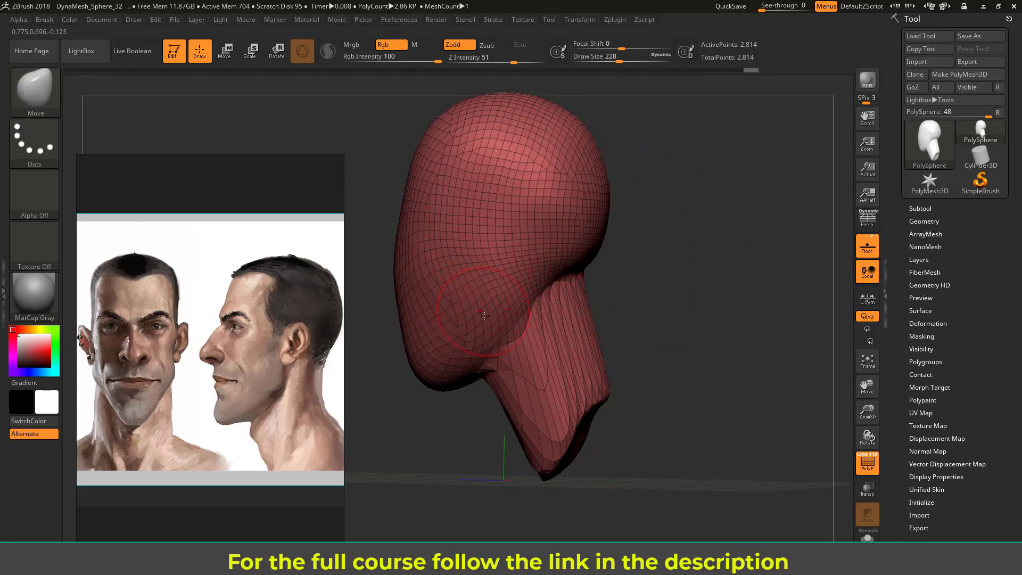
{"action": "key", "text": "ctrl"}
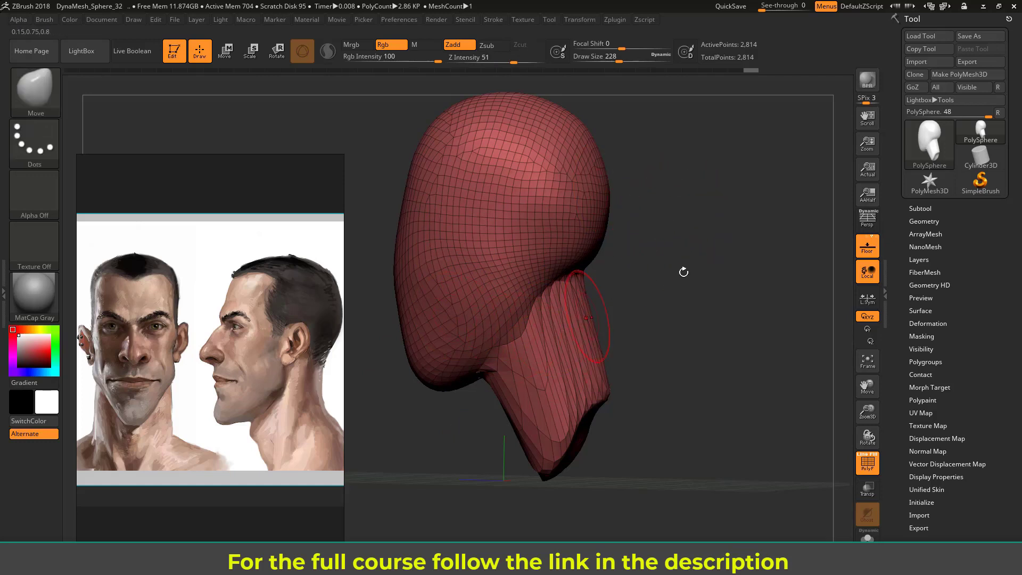
{"action": "key", "text": "ctrl"}
{"action": "key", "text": "ctrl"}
{"action": "left_click_drag", "start_coordinate": [669, 181], "coordinate": [712, 223], "text": "ctrl"}
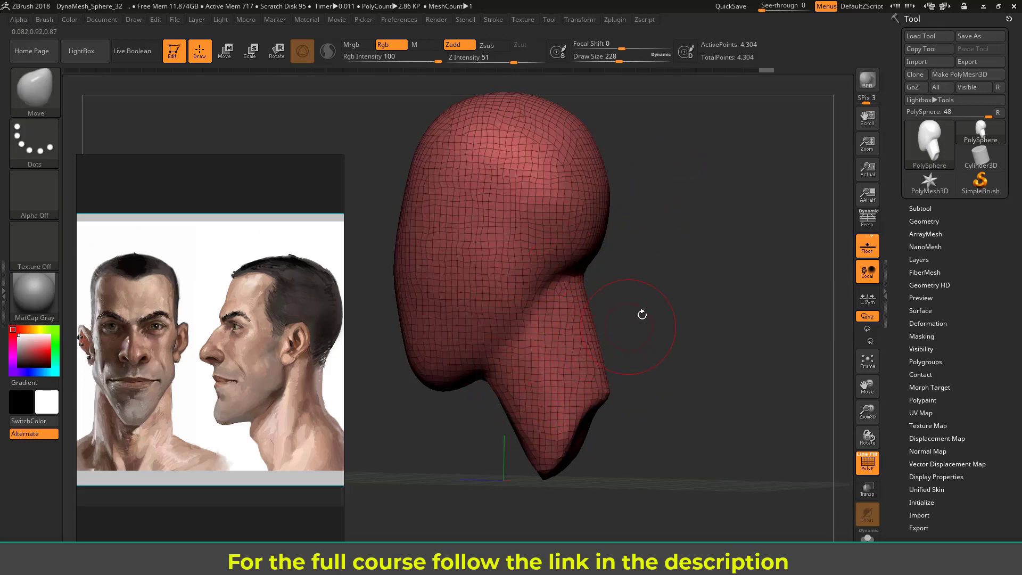
- Check the remeshed topology around the head and neck and turn off the polyframe display
{"action": "mouse_move", "coordinate": [643, 311]}
{"action": "left_mouse_down"}
{"action": "mouse_move", "coordinate": [652, 292]}
{"action": "mouse_move", "coordinate": [625, 288]}
{"action": "mouse_move", "coordinate": [684, 273]}
{"action": "mouse_move", "coordinate": [695, 252]}
{"action": "mouse_move", "coordinate": [657, 241]}
{"action": "mouse_move", "coordinate": [662, 281]}
{"action": "mouse_move", "coordinate": [612, 276]}
{"action": "mouse_move", "coordinate": [640, 275]}
{"action": "mouse_move", "coordinate": [531, 236]}
{"action": "left_mouse_up"}
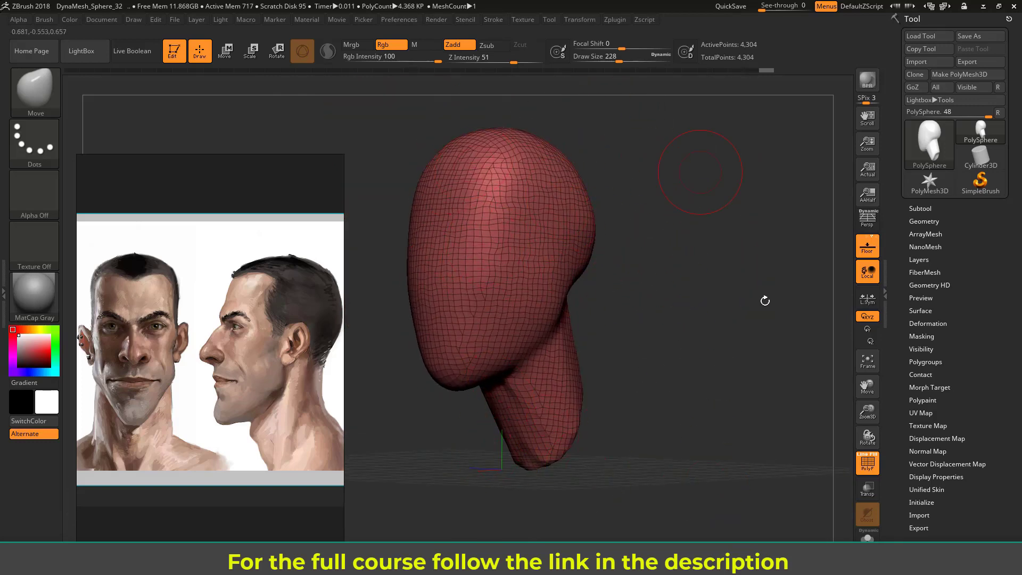
{"action": "mouse_move", "coordinate": [674, 360]}
{"action": "left_mouse_down", "text": "alt"}
{"action": "mouse_move", "coordinate": [670, 276]}
{"action": "mouse_move", "coordinate": [692, 277]}
{"action": "mouse_move", "coordinate": [686, 262]}
{"action": "mouse_move", "coordinate": [705, 275]}
{"action": "mouse_move", "coordinate": [603, 265]}
{"action": "left_mouse_up", "text": "alt"}
{"action": "left_click_drag", "start_coordinate": [714, 256], "coordinate": [712, 280], "text": "alt"}
{"action": "left_click", "coordinate": [867, 463]}
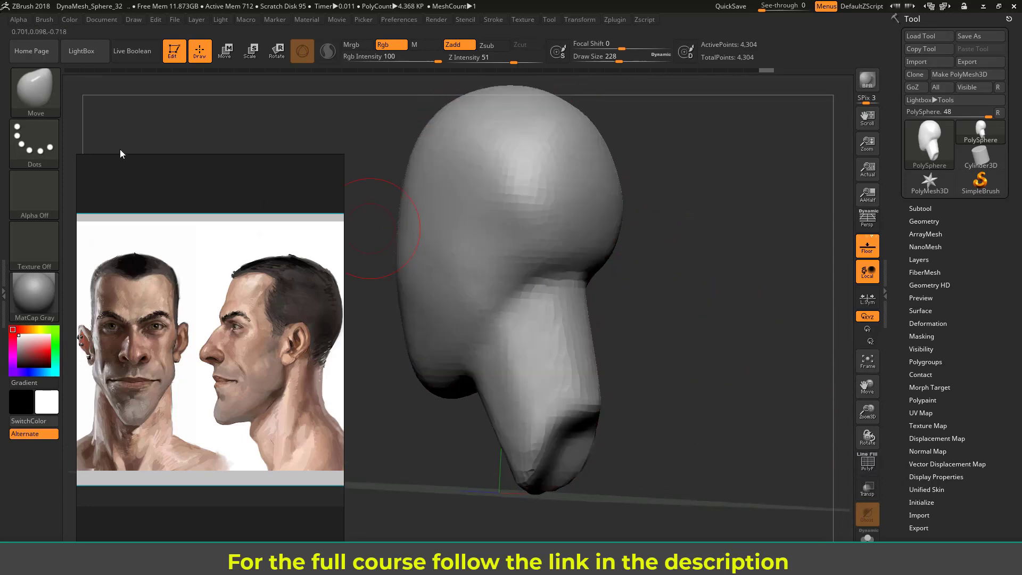
- Switch to the ClayBuildup brush and set its draw size to 177 for working on the neck
{"action": "left_click", "coordinate": [32, 93]}
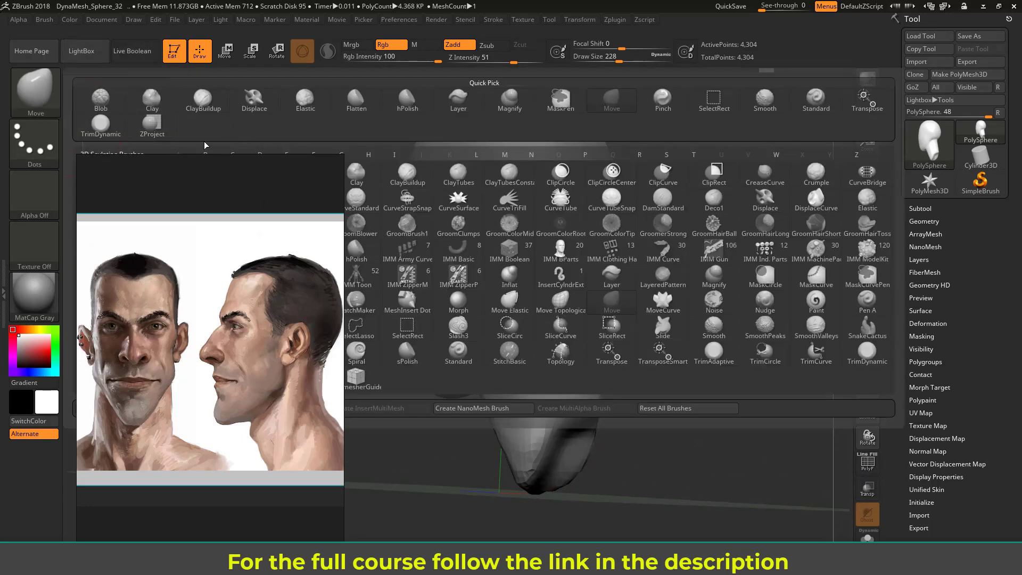
{"action": "left_click", "coordinate": [203, 101]}
{"action": "left_click_drag", "start_coordinate": [702, 245], "coordinate": [616, 266]}
{"action": "key", "text": "s"}
{"action": "left_click_drag", "start_coordinate": [523, 319], "coordinate": [516, 320]}
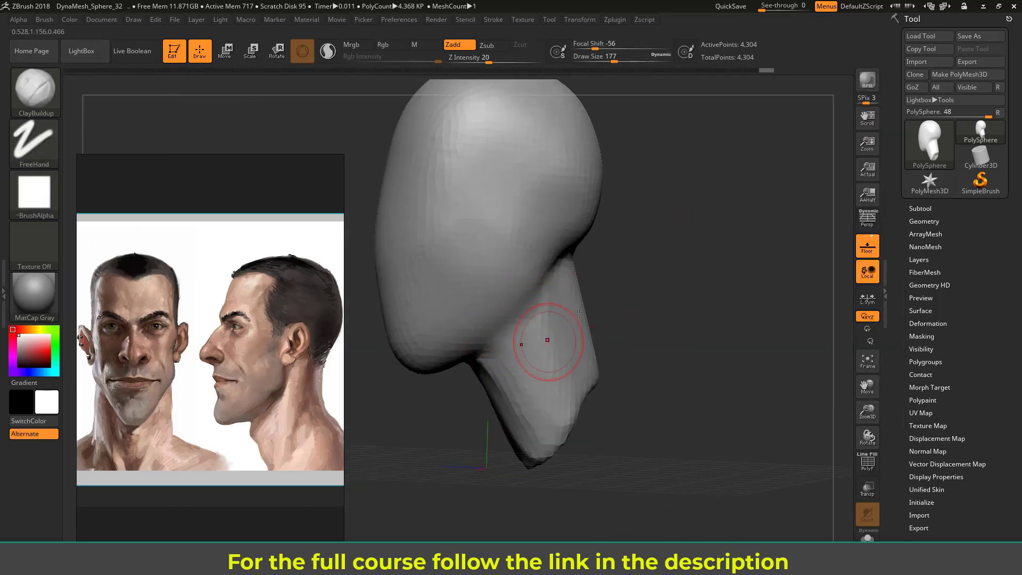
{"action": "mouse_move", "coordinate": [638, 255]}
{"action": "left_mouse_down"}
{"action": "mouse_move", "coordinate": [632, 274]}
{"action": "mouse_move", "coordinate": [533, 332]}
{"action": "left_mouse_up"}
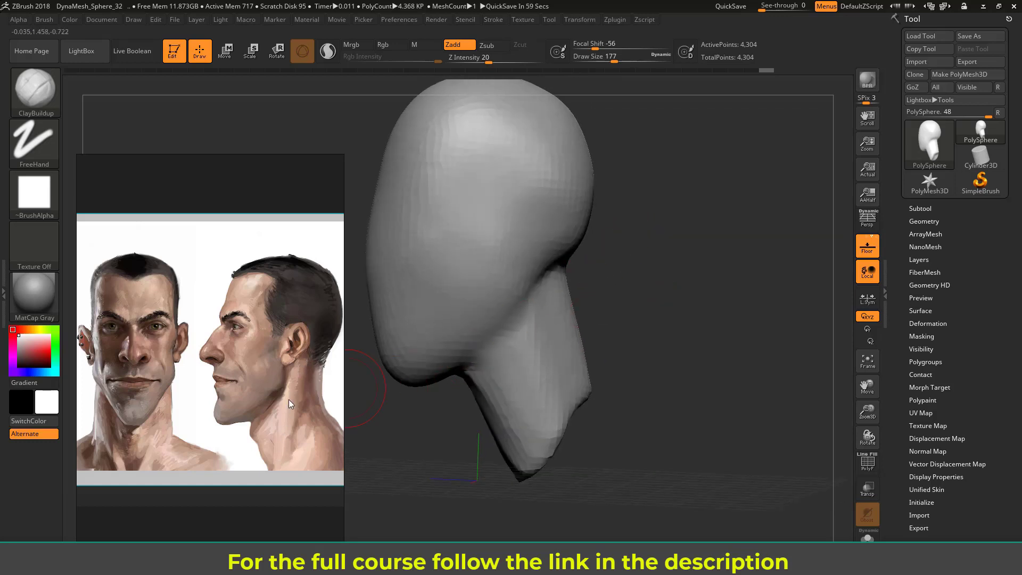
- Build up the side of the neck below the jaw and skull with ClayBuildup strokes
{"action": "mouse_move", "coordinate": [640, 279]}
{"action": "left_mouse_down"}
{"action": "mouse_move", "coordinate": [627, 291]}
{"action": "mouse_move", "coordinate": [551, 276]}
{"action": "left_mouse_up"}
{"action": "mouse_move", "coordinate": [520, 367]}
{"action": "left_mouse_down"}
{"action": "mouse_move", "coordinate": [532, 319]}
{"action": "mouse_move", "coordinate": [548, 373]}
{"action": "mouse_move", "coordinate": [553, 346]}
{"action": "mouse_move", "coordinate": [541, 333]}
{"action": "left_mouse_up"}
{"action": "left_click_drag", "start_coordinate": [625, 331], "coordinate": [581, 298]}
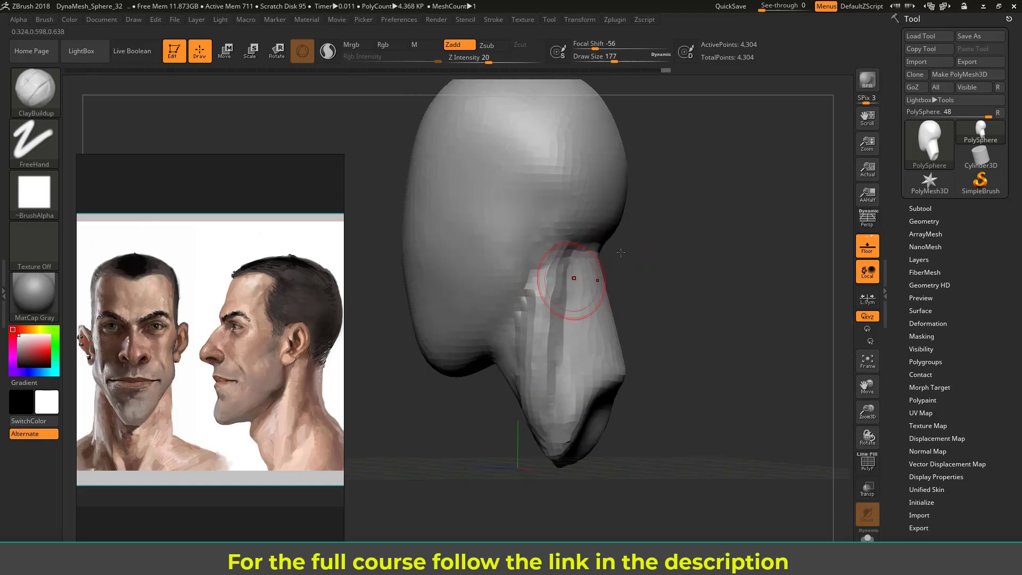
- Add volume to the back of the neck with ClayBuildup at draw size 223 and smooth the neck surface
{"action": "left_click_drag", "start_coordinate": [646, 247], "coordinate": [548, 348]}
{"action": "left_click_drag", "start_coordinate": [648, 258], "coordinate": [576, 248]}
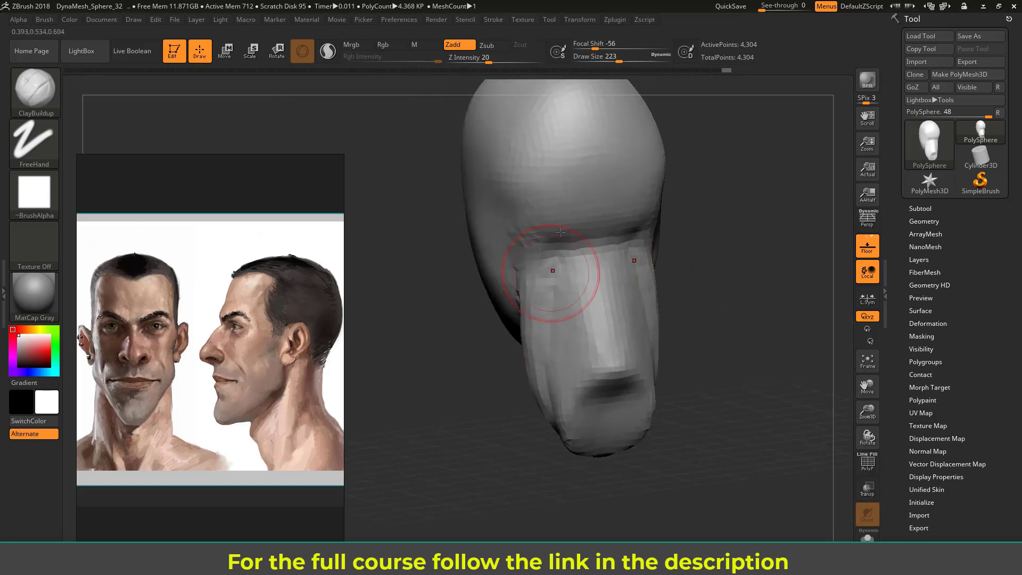
{"action": "left_click_drag", "start_coordinate": [745, 260], "coordinate": [639, 250]}
{"action": "mouse_move", "coordinate": [557, 321]}
{"action": "left_mouse_down", "text": "shift"}
{"action": "mouse_move", "coordinate": [513, 314]}
{"action": "mouse_move", "coordinate": [546, 339]}
{"action": "mouse_move", "coordinate": [547, 413]}
{"action": "left_mouse_up", "text": "shift"}
{"action": "mouse_move", "coordinate": [628, 330]}
{"action": "left_mouse_down"}
{"action": "mouse_move", "coordinate": [677, 266]}
{"action": "mouse_move", "coordinate": [695, 287]}
{"action": "mouse_move", "coordinate": [661, 274]}
{"action": "mouse_move", "coordinate": [593, 290]}
{"action": "left_mouse_up"}
{"action": "key", "text": "shift"}
{"action": "mouse_move", "coordinate": [627, 250]}
{"action": "left_mouse_down"}
{"action": "mouse_move", "coordinate": [679, 269]}
{"action": "mouse_move", "coordinate": [674, 307]}
{"action": "mouse_move", "coordinate": [636, 274]}
{"action": "mouse_move", "coordinate": [671, 230]}
{"action": "left_mouse_up"}
{"action": "left_click_drag", "start_coordinate": [686, 272], "coordinate": [728, 269]}
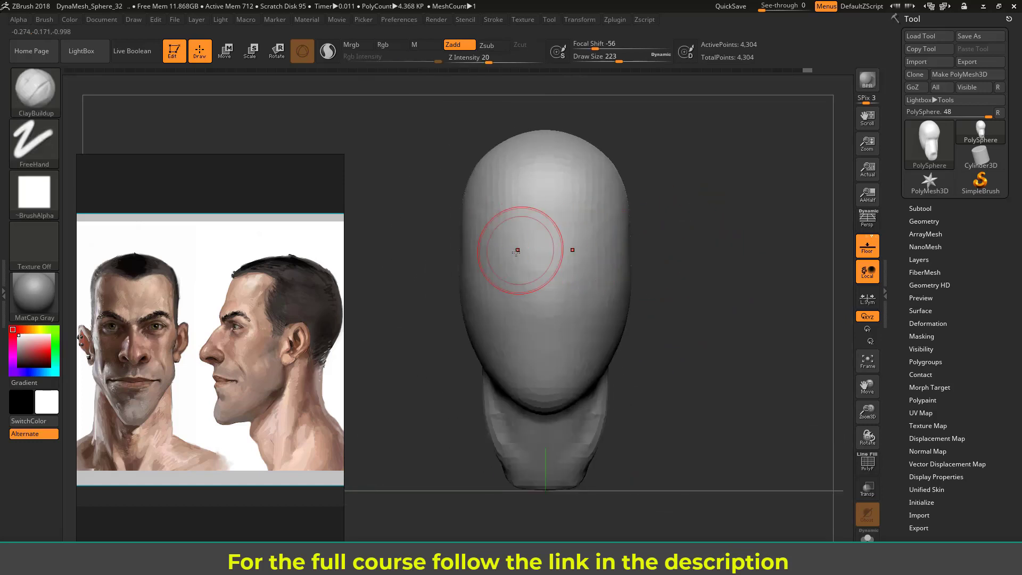
- Switch to the DamStandard brush and set its draw size to 280
{"action": "key", "text": "s"}
{"action": "left_click_drag", "start_coordinate": [512, 252], "coordinate": [508, 253]}
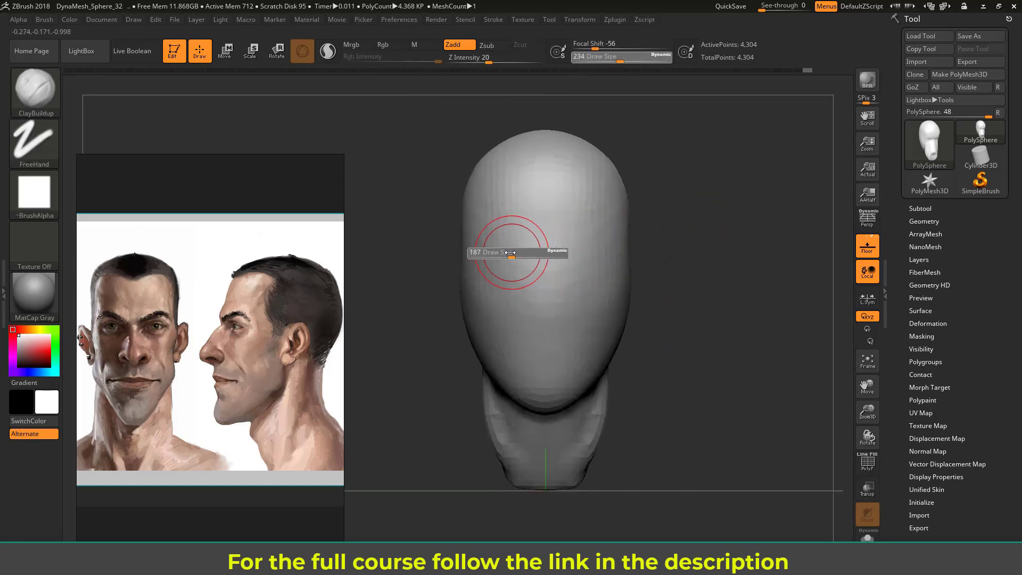
{"action": "left_click", "coordinate": [37, 94]}
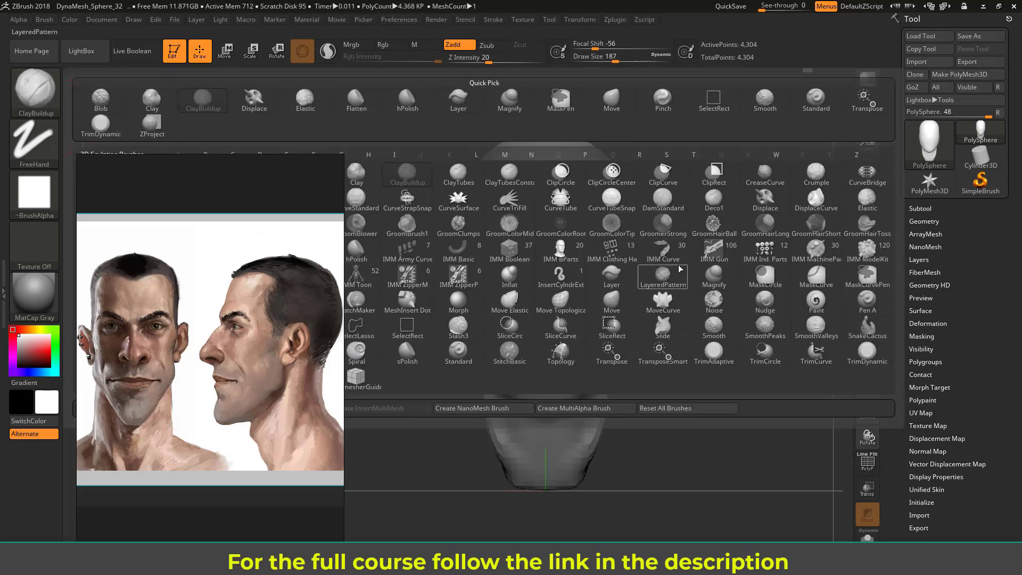
{"action": "key", "text": "d"}
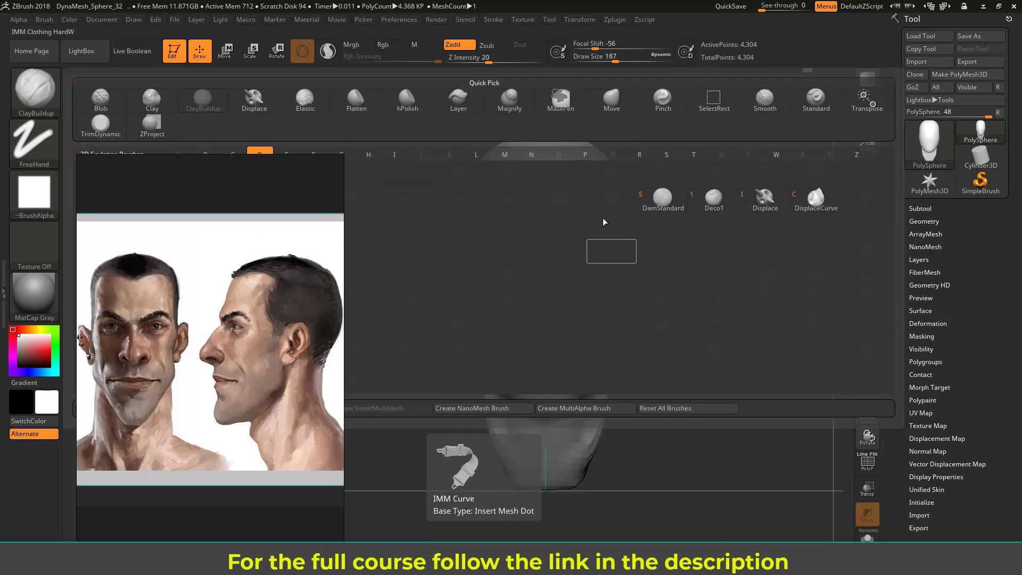
{"action": "left_click", "coordinate": [659, 209]}
{"action": "key", "text": "s"}
{"action": "left_click_drag", "start_coordinate": [515, 255], "coordinate": [524, 255]}
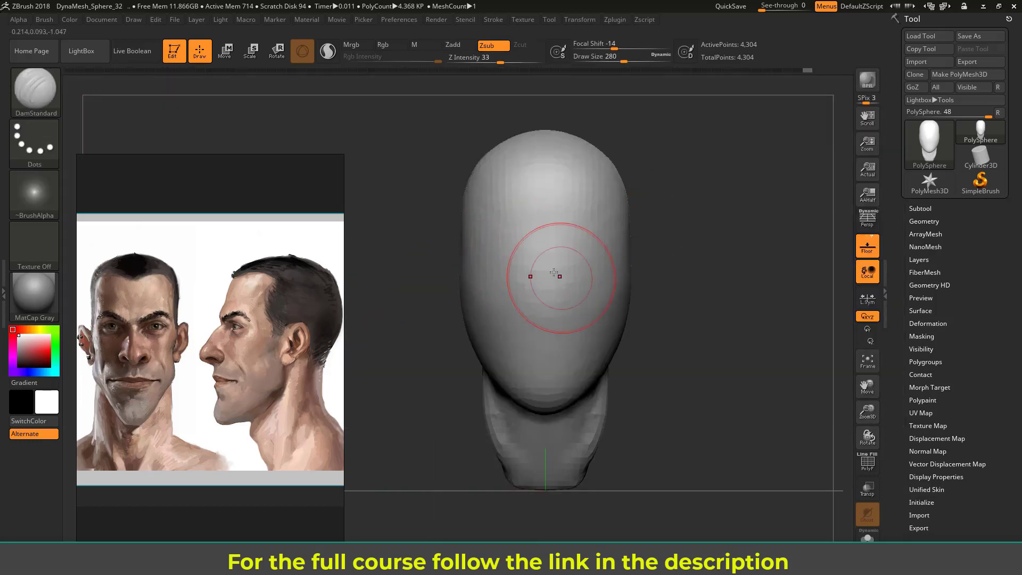
- Carve a deep horizontal eye-line crease across the face with DamStandard, finishing at draw size 344
{"action": "key", "text": "s"}
{"action": "mouse_move", "coordinate": [485, 258]}
{"action": "left_mouse_down"}
{"action": "mouse_move", "coordinate": [503, 249]}
{"action": "mouse_move", "coordinate": [612, 250]}
{"action": "left_mouse_up"}
{"action": "key", "text": "s"}
{"action": "left_click_drag", "start_coordinate": [510, 256], "coordinate": [554, 259]}
{"action": "mouse_move", "coordinate": [712, 255]}
{"action": "left_mouse_down"}
{"action": "mouse_move", "coordinate": [617, 264]}
{"action": "mouse_move", "coordinate": [724, 232]}
{"action": "mouse_move", "coordinate": [649, 265]}
{"action": "left_mouse_up"}
{"action": "left_click_drag", "start_coordinate": [412, 342], "coordinate": [371, 274]}
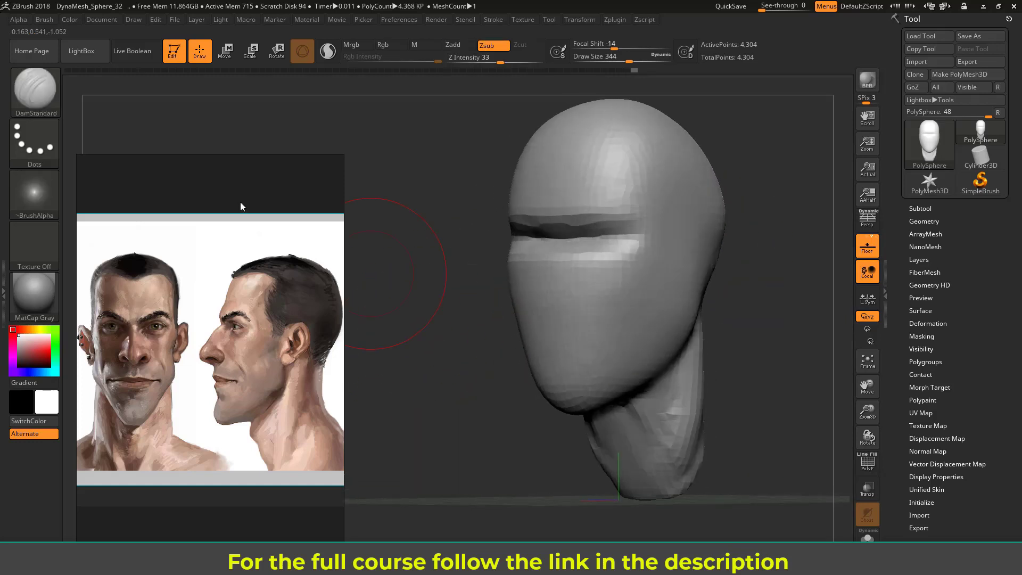
- Switch back to the ClayBuildup brush and set its draw size to 158
{"action": "left_click", "coordinate": [42, 100]}
{"action": "left_click", "coordinate": [200, 106]}
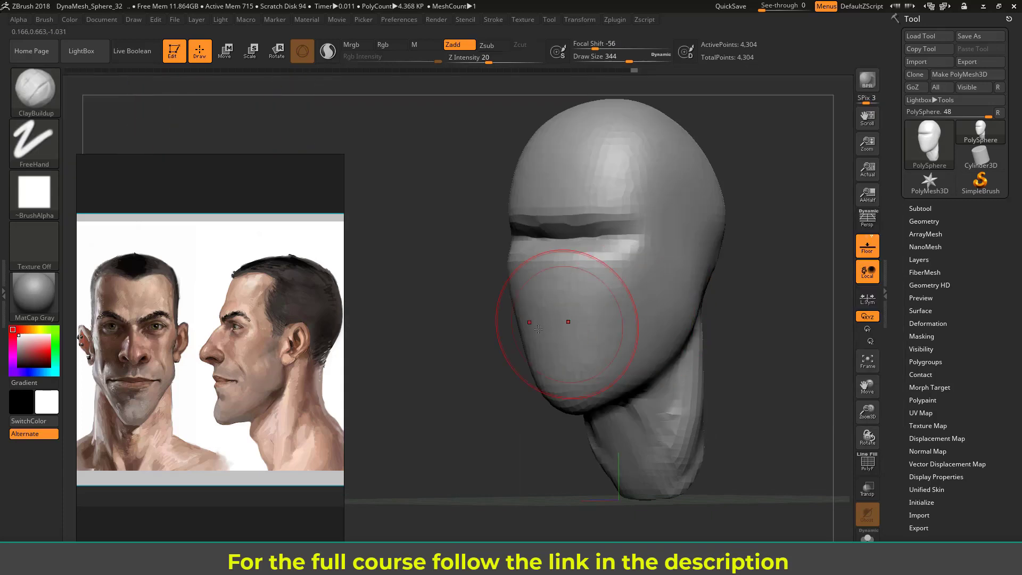
{"action": "left_click_drag", "start_coordinate": [518, 326], "coordinate": [512, 294]}
{"action": "key", "text": "s"}
{"action": "left_click_drag", "start_coordinate": [559, 260], "coordinate": [533, 261]}
- Try ClayBuildup strokes on the cheek in Zadd and Zsub modes, undo them, and restore Zadd
{"action": "mouse_move", "coordinate": [533, 305]}
{"action": "left_mouse_down"}
{"action": "mouse_move", "coordinate": [580, 304]}
{"action": "mouse_move", "coordinate": [548, 335]}
{"action": "mouse_move", "coordinate": [562, 340]}
{"action": "left_mouse_up"}
{"action": "left_click_drag", "start_coordinate": [720, 255], "coordinate": [689, 266]}
{"action": "key", "text": "ctrl+z"}
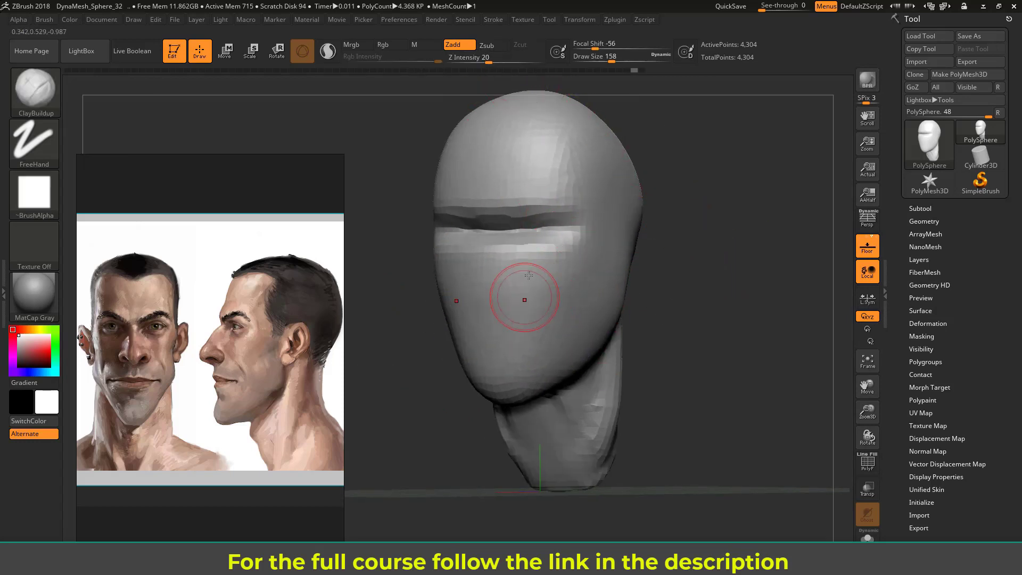
{"action": "left_click", "coordinate": [494, 49]}
{"action": "left_click_drag", "start_coordinate": [548, 280], "coordinate": [527, 325]}
{"action": "key", "text": "ctrl+z"}
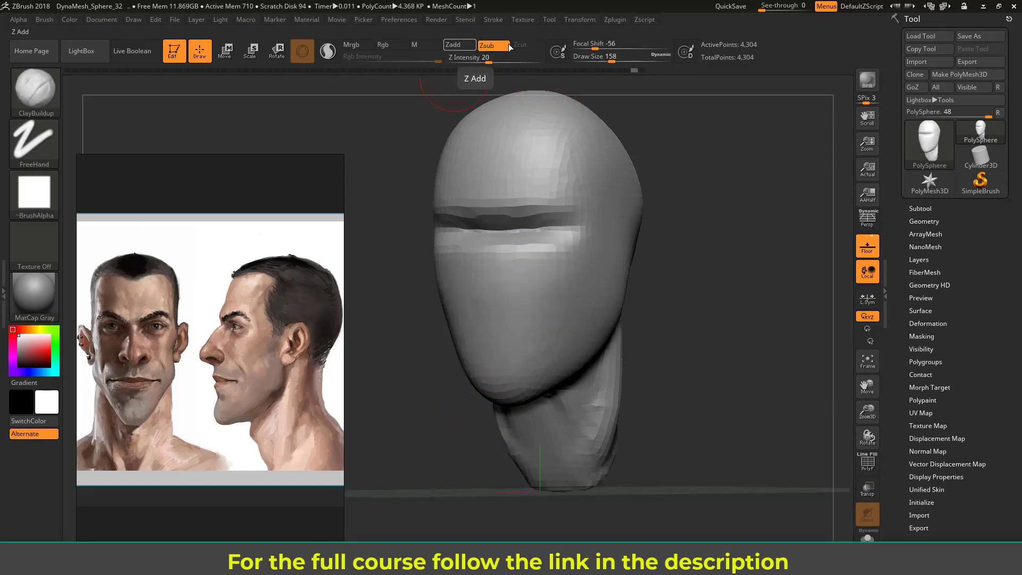
{"action": "left_click", "coordinate": [457, 46]}
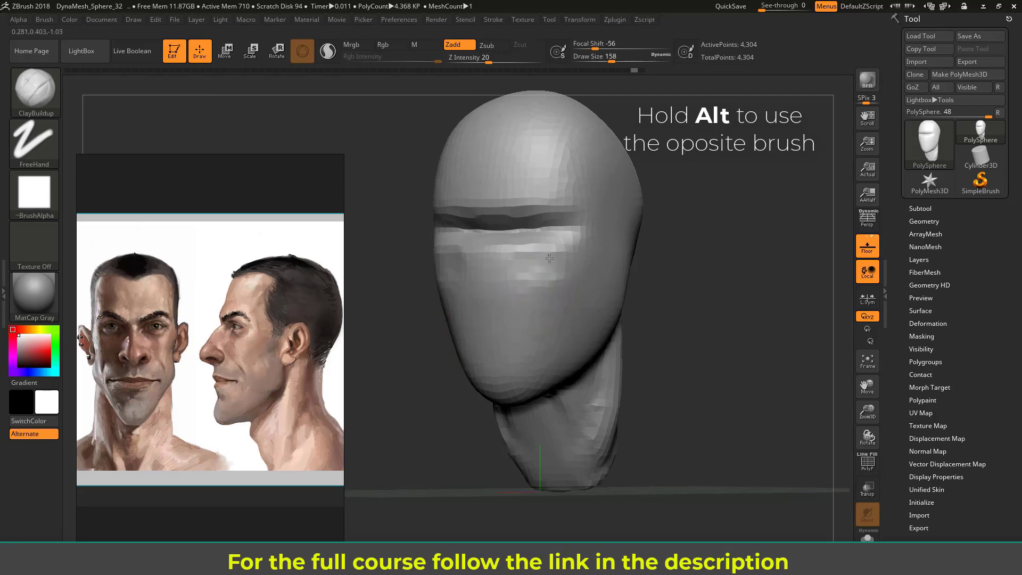
- Cut back the face below the eye crease with subtractive ClayBuildup strokes and smooth it down to the chin
{"action": "mouse_move", "coordinate": [505, 261]}
{"action": "left_mouse_down", "text": "alt"}
{"action": "mouse_move", "coordinate": [497, 287]}
{"action": "mouse_move", "coordinate": [530, 269]}
{"action": "mouse_move", "coordinate": [499, 251]}
{"action": "mouse_move", "coordinate": [503, 267]}
{"action": "left_mouse_up", "text": "alt"}
{"action": "key", "text": "s"}
{"action": "key", "text": "s"}
{"action": "mouse_move", "coordinate": [493, 306]}
{"action": "left_mouse_down", "text": "alt"}
{"action": "mouse_move", "coordinate": [510, 314]}
{"action": "mouse_move", "coordinate": [520, 301]}
{"action": "mouse_move", "coordinate": [474, 261]}
{"action": "mouse_move", "coordinate": [492, 340]}
{"action": "mouse_move", "coordinate": [468, 265]}
{"action": "mouse_move", "coordinate": [564, 253]}
{"action": "mouse_move", "coordinate": [559, 287]}
{"action": "mouse_move", "coordinate": [479, 346]}
{"action": "mouse_move", "coordinate": [557, 293]}
{"action": "left_mouse_up", "text": "alt"}
{"action": "mouse_move", "coordinate": [727, 274]}
{"action": "left_mouse_down", "text": "shift"}
{"action": "mouse_move", "coordinate": [525, 293]}
{"action": "mouse_move", "coordinate": [466, 273]}
{"action": "left_mouse_up", "text": "shift"}
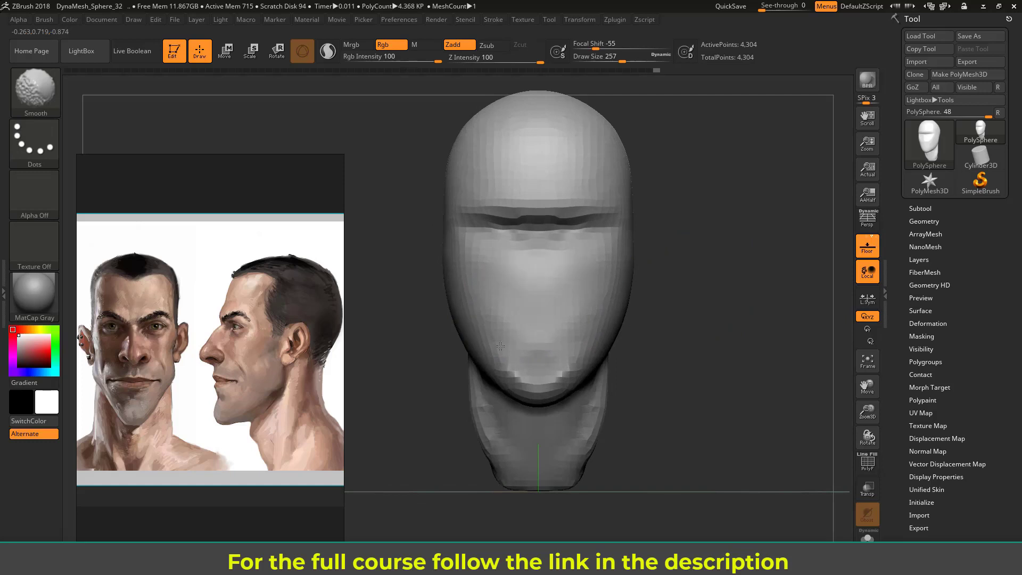
{"action": "left_click_drag", "start_coordinate": [497, 352], "coordinate": [538, 383], "text": "shift"}
{"action": "mouse_move", "coordinate": [734, 253]}
{"action": "left_mouse_down", "text": "alt"}
{"action": "mouse_move", "coordinate": [637, 258]}
{"action": "mouse_move", "coordinate": [657, 261]}
{"action": "mouse_move", "coordinate": [651, 298]}
{"action": "left_mouse_up", "text": "alt"}
{"action": "left_click_drag", "start_coordinate": [524, 344], "coordinate": [514, 345], "text": "shift"}
- Build up the nose bridge and nostril base in the middle of the face with ClayBuildup at draw size 124
{"action": "mouse_move", "coordinate": [658, 313]}
{"action": "left_mouse_down"}
{"action": "mouse_move", "coordinate": [694, 285]}
{"action": "mouse_move", "coordinate": [600, 287]}
{"action": "left_mouse_up"}
{"action": "key", "text": "s"}
{"action": "mouse_move", "coordinate": [494, 231]}
{"action": "left_mouse_down"}
{"action": "mouse_move", "coordinate": [479, 231]}
{"action": "mouse_move", "coordinate": [459, 273]}
{"action": "left_mouse_up"}
{"action": "left_click_drag", "start_coordinate": [630, 264], "coordinate": [629, 287]}
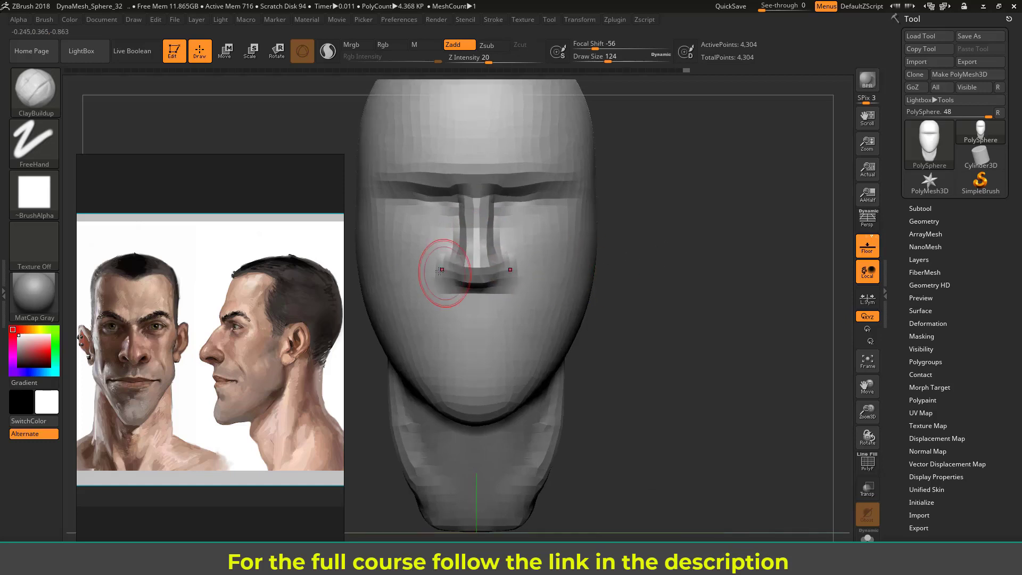
{"action": "left_click_drag", "start_coordinate": [454, 265], "coordinate": [466, 268]}
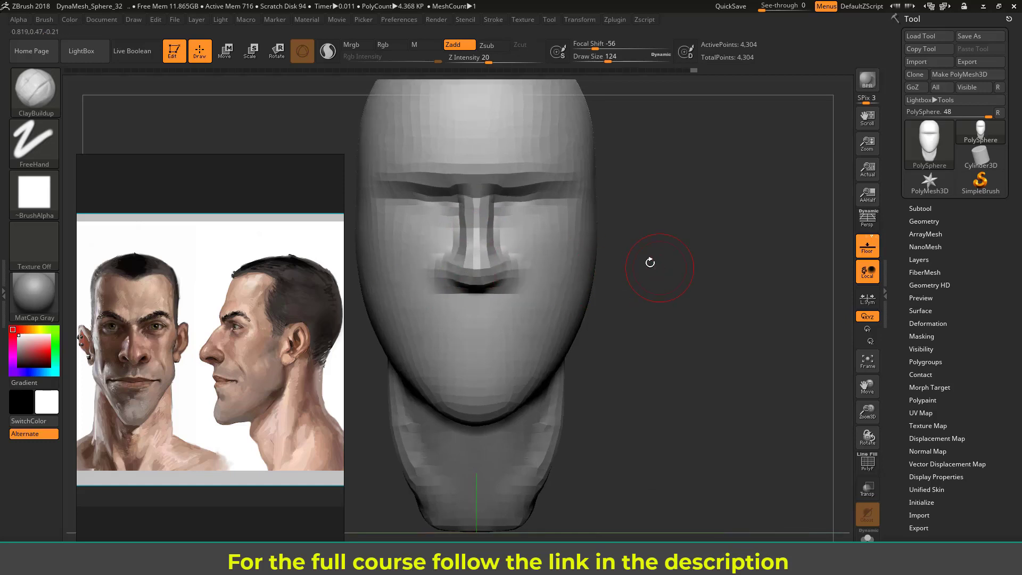
- Switch to the Move brush in side view and set its draw size to 167 for reshaping the profile
{"action": "mouse_move", "coordinate": [646, 262]}
{"action": "left_mouse_down"}
{"action": "mouse_move", "coordinate": [436, 329]}
{"action": "mouse_move", "coordinate": [413, 324]}
{"action": "left_mouse_up"}
{"action": "left_click", "coordinate": [43, 92]}
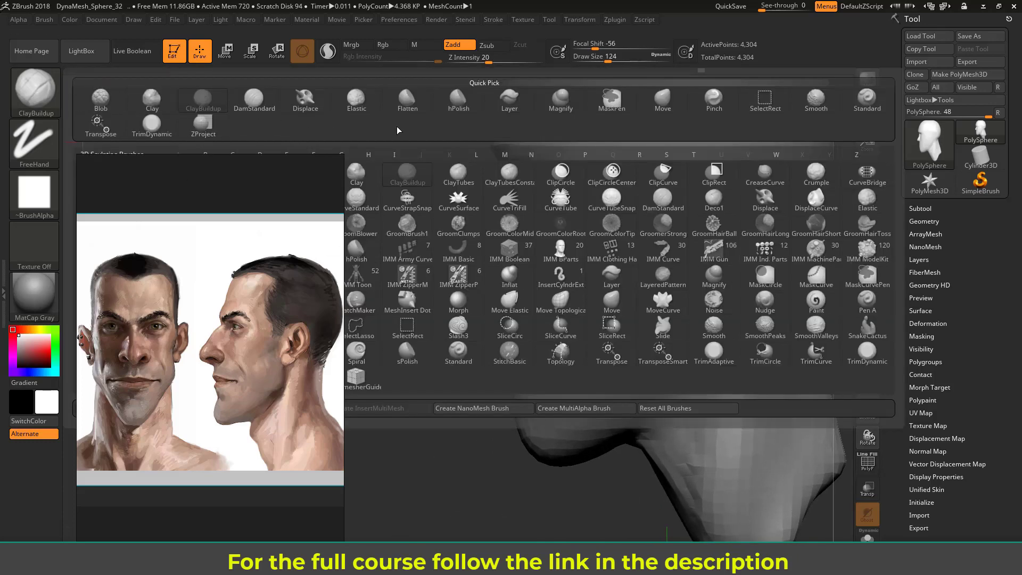
{"action": "left_click", "coordinate": [663, 98]}
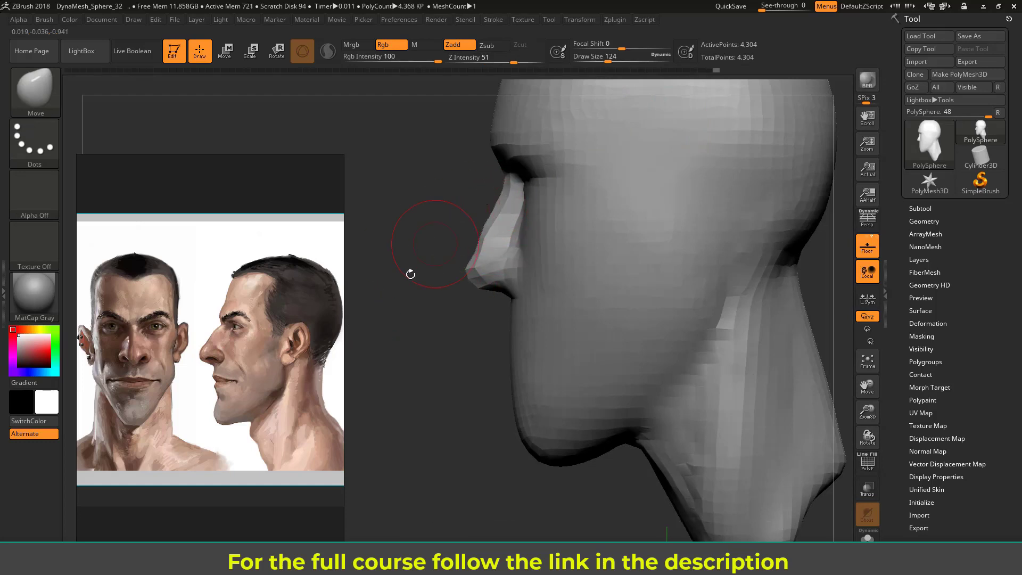
{"action": "left_click_drag", "start_coordinate": [403, 272], "coordinate": [369, 338], "text": "alt"}
{"action": "key", "text": "s"}
{"action": "left_click_drag", "start_coordinate": [457, 180], "coordinate": [463, 180]}
{"action": "left_click_drag", "start_coordinate": [404, 248], "coordinate": [405, 218], "text": "alt"}
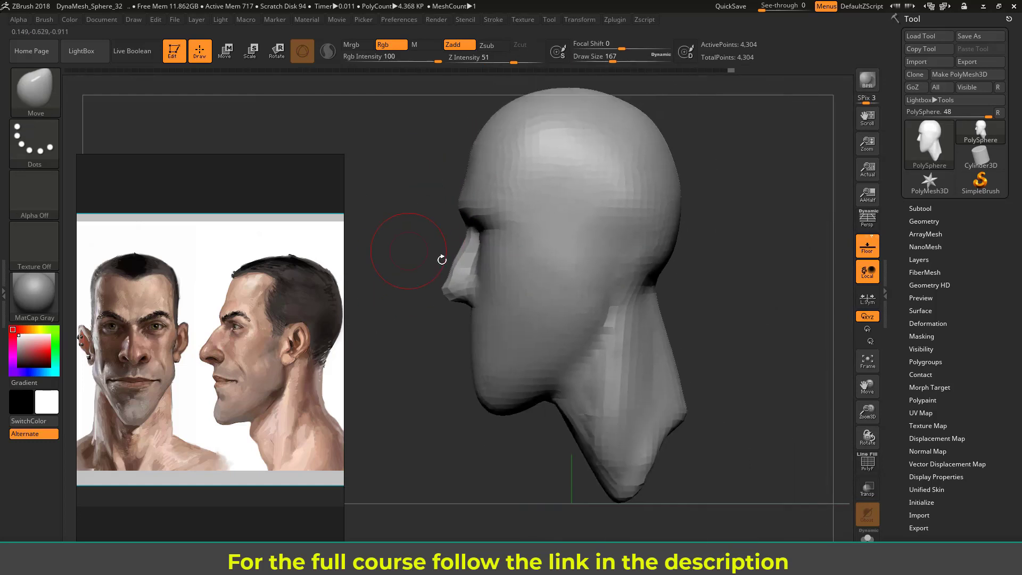
- Reshape the nose in profile and pull the mouth area below it forward with the Move brush
{"action": "key", "text": "s"}
{"action": "mouse_move", "coordinate": [458, 271]}
{"action": "left_mouse_down"}
{"action": "mouse_move", "coordinate": [473, 270]}
{"action": "mouse_move", "coordinate": [459, 270]}
{"action": "left_mouse_up"}
{"action": "key", "text": "s"}
{"action": "left_click_drag", "start_coordinate": [458, 270], "coordinate": [450, 278]}
{"action": "key", "text": "s"}
{"action": "left_click_drag", "start_coordinate": [470, 320], "coordinate": [462, 320]}
{"action": "left_click_drag", "start_coordinate": [469, 323], "coordinate": [460, 326]}
{"action": "key", "text": "bracketleft"}
{"action": "key", "text": "bracketleft"}
- Push the temples and sides of the forehead inward with the Move brush at draw size 338
{"action": "left_click_drag", "start_coordinate": [401, 345], "coordinate": [538, 314]}
{"action": "mouse_move", "coordinate": [607, 266]}
{"action": "left_mouse_down", "text": "alt"}
{"action": "mouse_move", "coordinate": [689, 290]}
{"action": "mouse_move", "coordinate": [662, 285]}
{"action": "mouse_move", "coordinate": [677, 275]}
{"action": "left_mouse_up", "text": "alt"}
{"action": "key", "text": "s"}
{"action": "mouse_move", "coordinate": [569, 264]}
{"action": "left_mouse_down"}
{"action": "mouse_move", "coordinate": [583, 264]}
{"action": "mouse_move", "coordinate": [585, 277]}
{"action": "left_mouse_up"}
{"action": "mouse_move", "coordinate": [708, 277]}
{"action": "left_mouse_down"}
{"action": "mouse_move", "coordinate": [641, 271]}
{"action": "mouse_move", "coordinate": [669, 293]}
{"action": "mouse_move", "coordinate": [667, 307]}
{"action": "left_mouse_up"}
{"action": "left_click_drag", "start_coordinate": [686, 230], "coordinate": [659, 273], "text": "alt"}
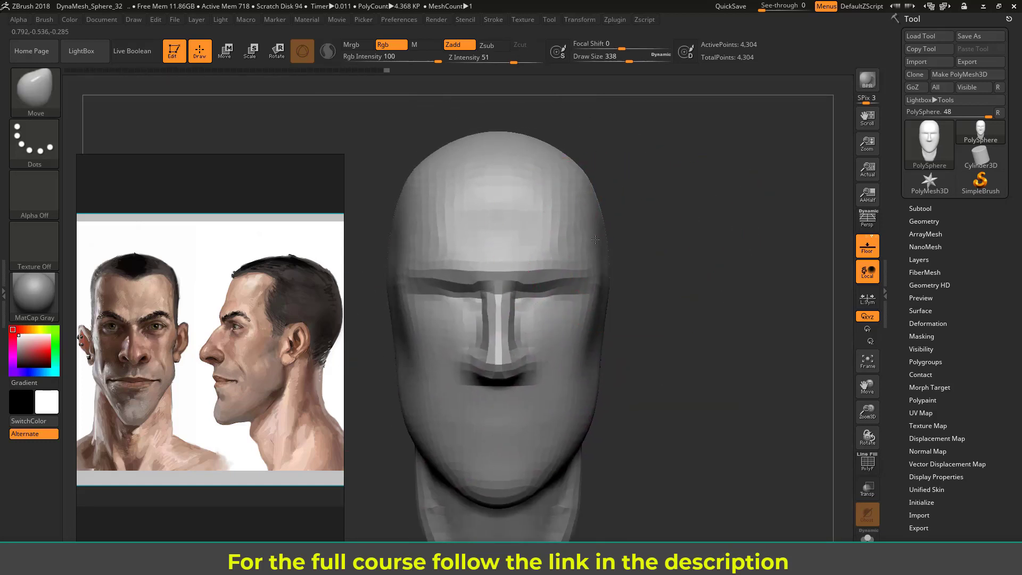
{"action": "left_click_drag", "start_coordinate": [595, 240], "coordinate": [579, 236]}
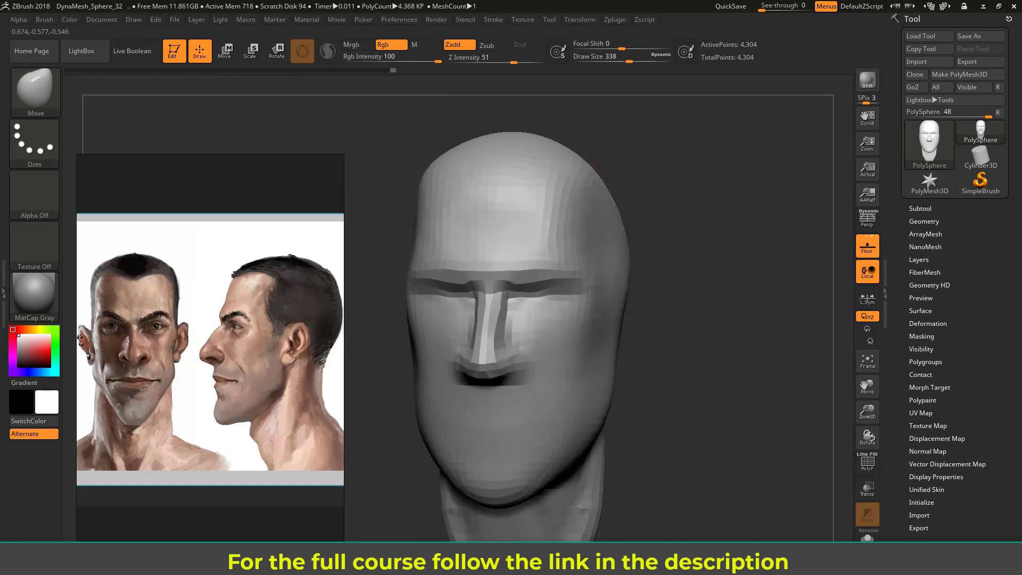
{"action": "left_click_drag", "start_coordinate": [672, 213], "coordinate": [653, 203]}
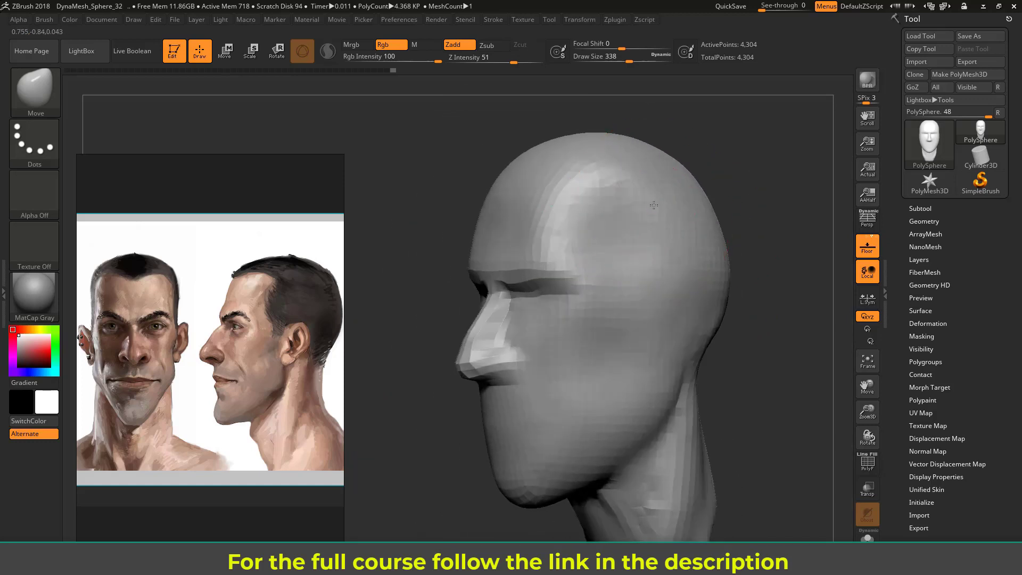
- Mask an ear-shaped patch on the side of the head with MaskPen at draw size 80 and invert the mask
{"action": "mouse_move", "coordinate": [753, 207]}
{"action": "left_mouse_down"}
{"action": "mouse_move", "coordinate": [673, 205]}
{"action": "mouse_move", "coordinate": [681, 210]}
{"action": "mouse_move", "coordinate": [639, 239]}
{"action": "left_mouse_up"}
{"action": "key", "text": "s"}
{"action": "left_click_drag", "start_coordinate": [556, 271], "coordinate": [532, 272]}
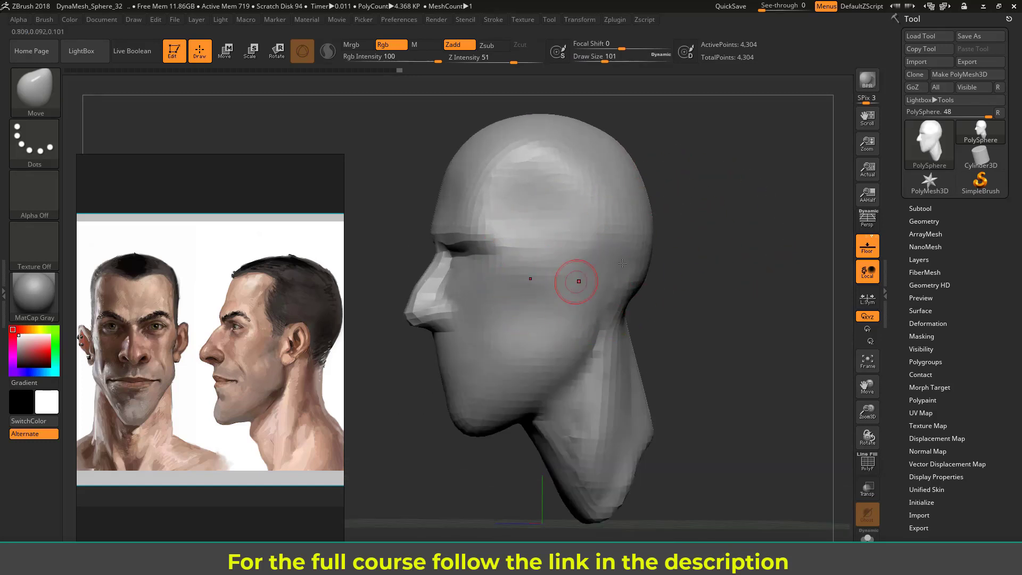
{"action": "left_click_drag", "start_coordinate": [718, 266], "coordinate": [702, 229]}
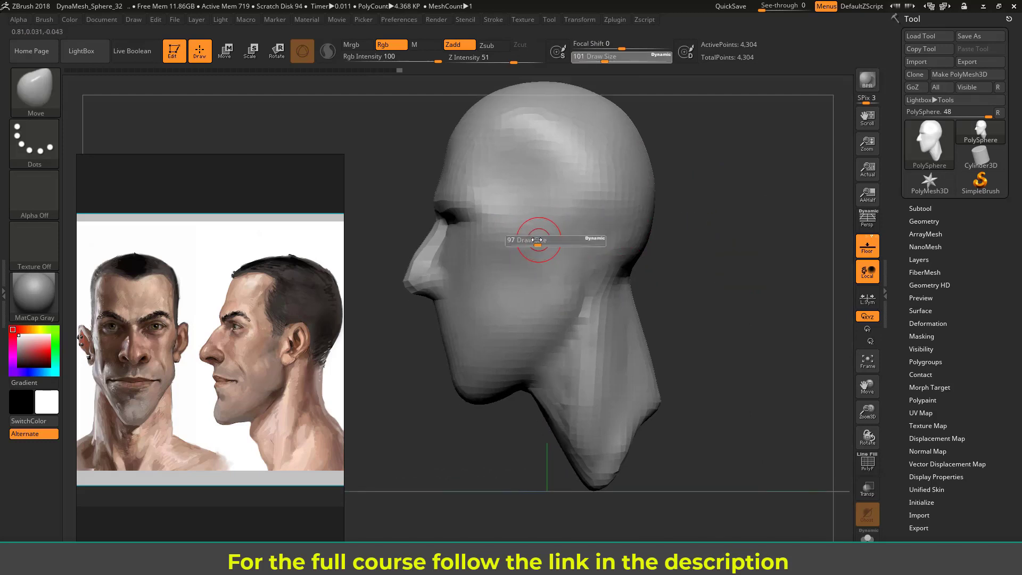
{"action": "key", "text": "ctrl"}
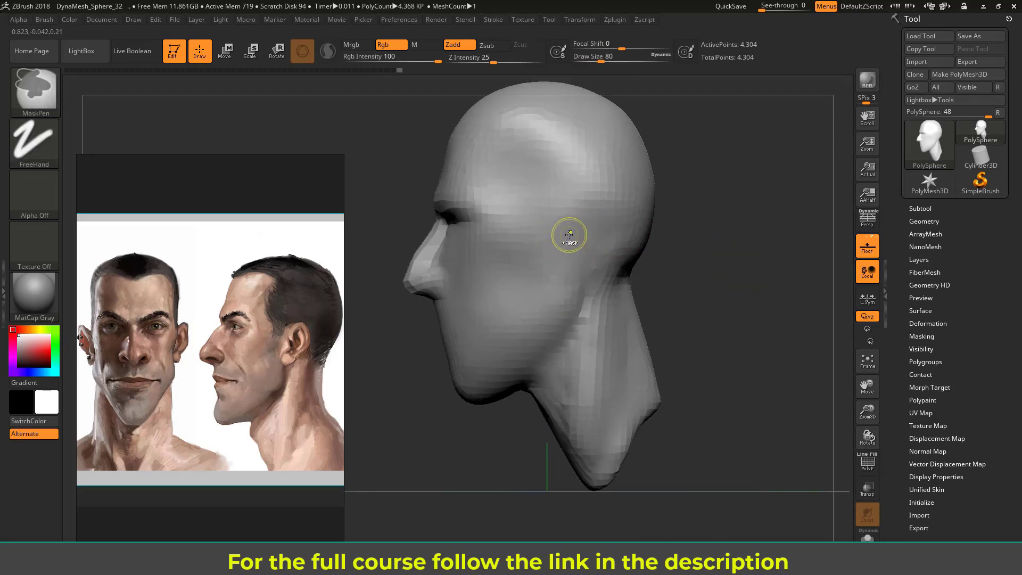
{"action": "mouse_move", "coordinate": [578, 216]}
{"action": "left_mouse_down", "text": "ctrl"}
{"action": "mouse_move", "coordinate": [583, 261]}
{"action": "mouse_move", "coordinate": [572, 259]}
{"action": "left_mouse_up", "text": "ctrl"}
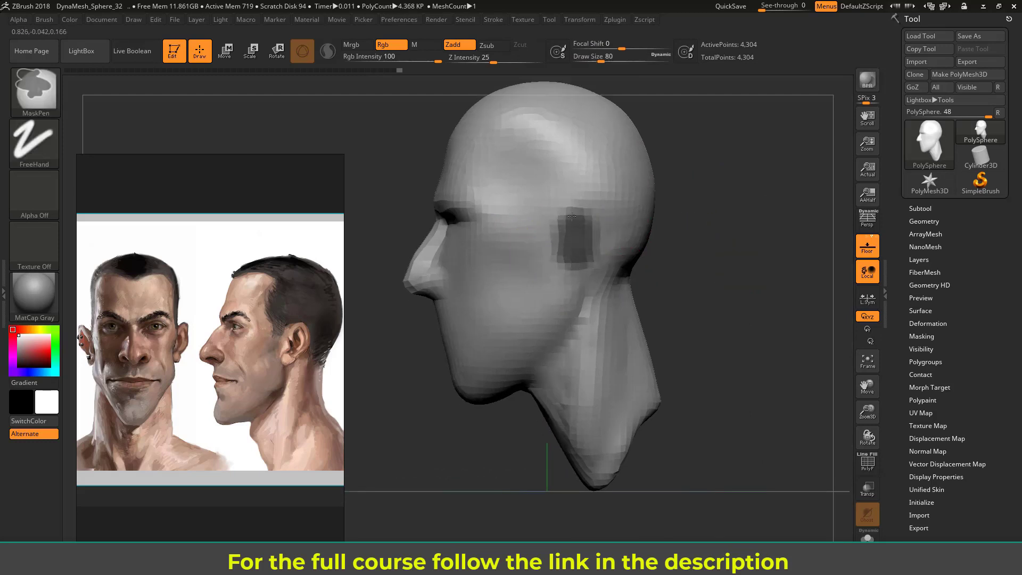
{"action": "mouse_move", "coordinate": [673, 228]}
{"action": "left_mouse_down"}
{"action": "mouse_move", "coordinate": [780, 239]}
{"action": "mouse_move", "coordinate": [646, 233]}
{"action": "left_mouse_up"}
{"action": "key", "text": "ctrl"}
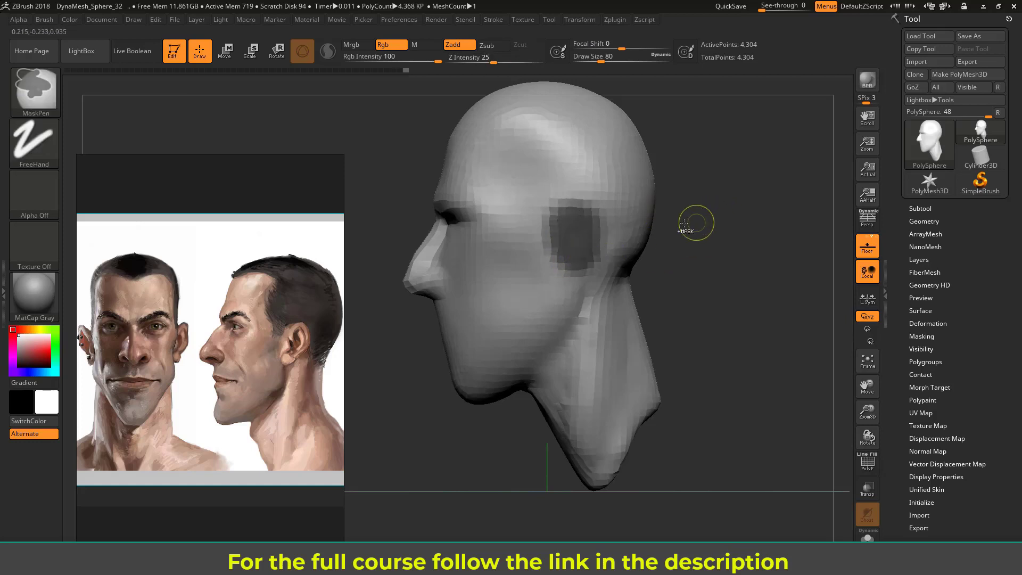
{"action": "left_click", "coordinate": [734, 195], "text": "ctrl"}
- Pull the unmasked ear patches out from the sides of the head with the Move brush to block out the ears
{"action": "left_click_drag", "start_coordinate": [664, 321], "coordinate": [760, 266]}
{"action": "left_click_drag", "start_coordinate": [641, 236], "coordinate": [592, 225], "text": "alt"}
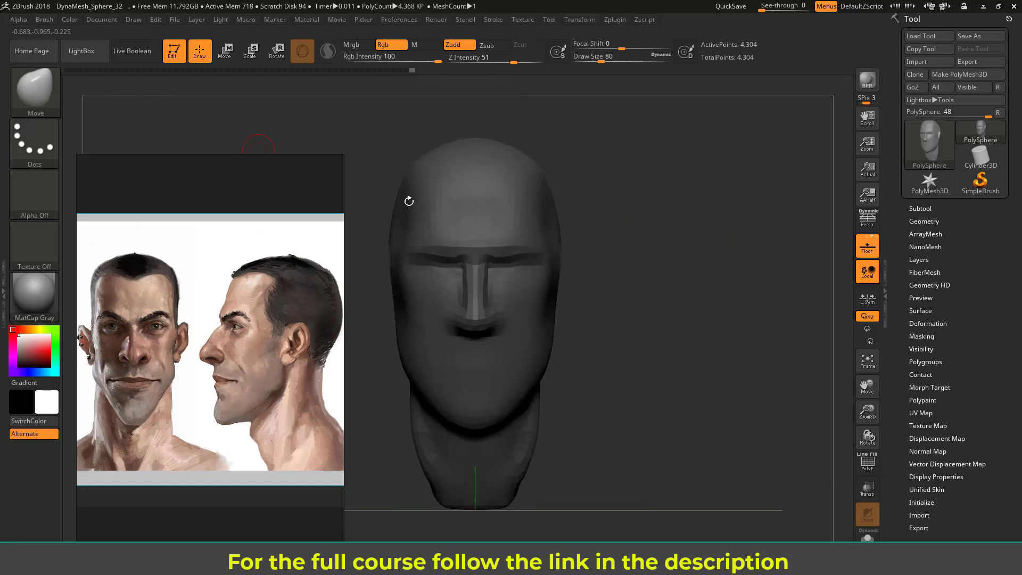
{"action": "key", "text": "s"}
{"action": "mouse_move", "coordinate": [543, 257]}
{"action": "left_mouse_down"}
{"action": "mouse_move", "coordinate": [568, 278]}
{"action": "mouse_move", "coordinate": [555, 270]}
{"action": "mouse_move", "coordinate": [591, 275]}
{"action": "mouse_move", "coordinate": [552, 273]}
{"action": "mouse_move", "coordinate": [597, 274]}
{"action": "mouse_move", "coordinate": [502, 269]}
{"action": "mouse_move", "coordinate": [595, 278]}
{"action": "mouse_move", "coordinate": [559, 282]}
{"action": "mouse_move", "coordinate": [548, 271]}
{"action": "mouse_move", "coordinate": [613, 190]}
{"action": "mouse_move", "coordinate": [659, 224]}
{"action": "mouse_move", "coordinate": [696, 216]}
{"action": "mouse_move", "coordinate": [684, 213]}
{"action": "mouse_move", "coordinate": [673, 298]}
{"action": "mouse_move", "coordinate": [677, 279]}
{"action": "mouse_move", "coordinate": [607, 292]}
{"action": "left_mouse_up"}
{"action": "key", "text": "s"}
{"action": "left_click_drag", "start_coordinate": [426, 281], "coordinate": [421, 275]}
{"action": "left_click_drag", "start_coordinate": [382, 336], "coordinate": [429, 260], "text": "shift"}
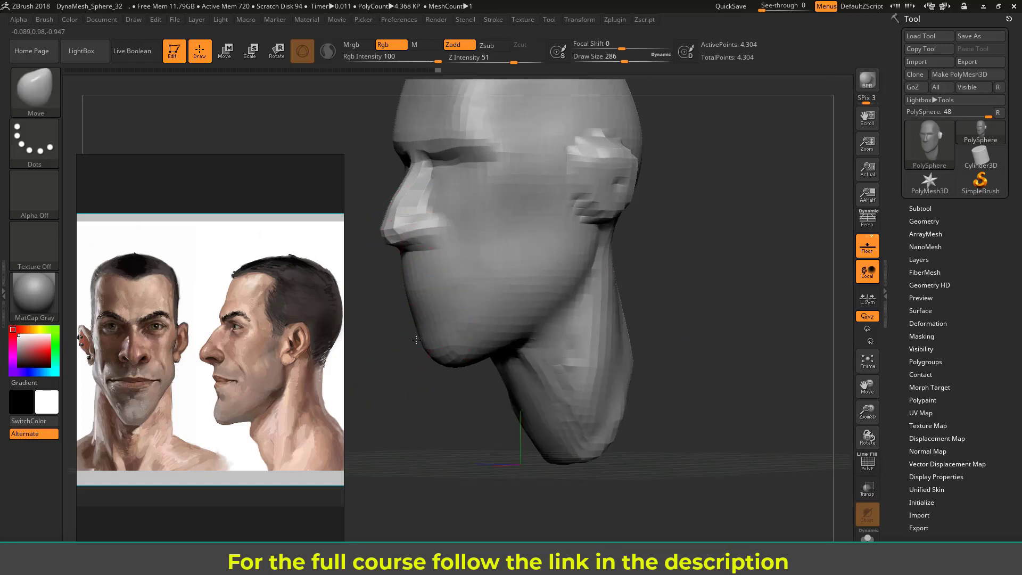
- Refine the chin and jaw contour in profile with the Move brush, reducing the draw size to 177
{"action": "mouse_move", "coordinate": [441, 336]}
{"action": "left_mouse_down"}
{"action": "mouse_move", "coordinate": [477, 330]}
{"action": "mouse_move", "coordinate": [484, 299]}
{"action": "mouse_move", "coordinate": [527, 321]}
{"action": "mouse_move", "coordinate": [553, 304]}
{"action": "left_mouse_up"}
{"action": "key", "text": "s"}
{"action": "left_click_drag", "start_coordinate": [463, 291], "coordinate": [454, 291]}
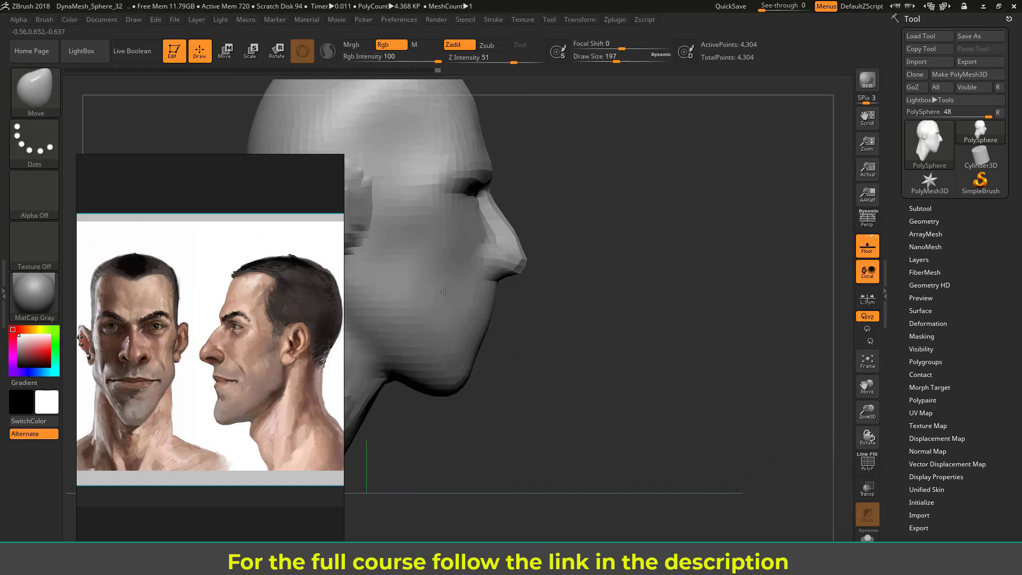
{"action": "mouse_move", "coordinate": [573, 306]}
{"action": "left_mouse_down"}
{"action": "mouse_move", "coordinate": [463, 303]}
{"action": "mouse_move", "coordinate": [503, 300]}
{"action": "left_mouse_up"}
{"action": "key", "text": "s"}
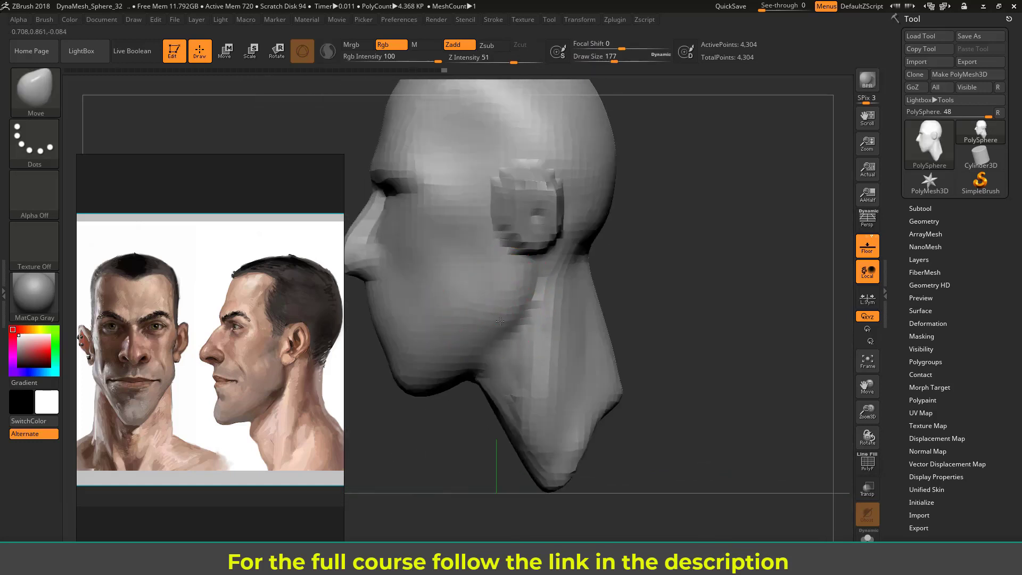
- Adjust the neck contour under the jaw with the Move brush and smooth the front of the neck
{"action": "left_click_drag", "start_coordinate": [612, 304], "coordinate": [458, 354], "text": "alt"}
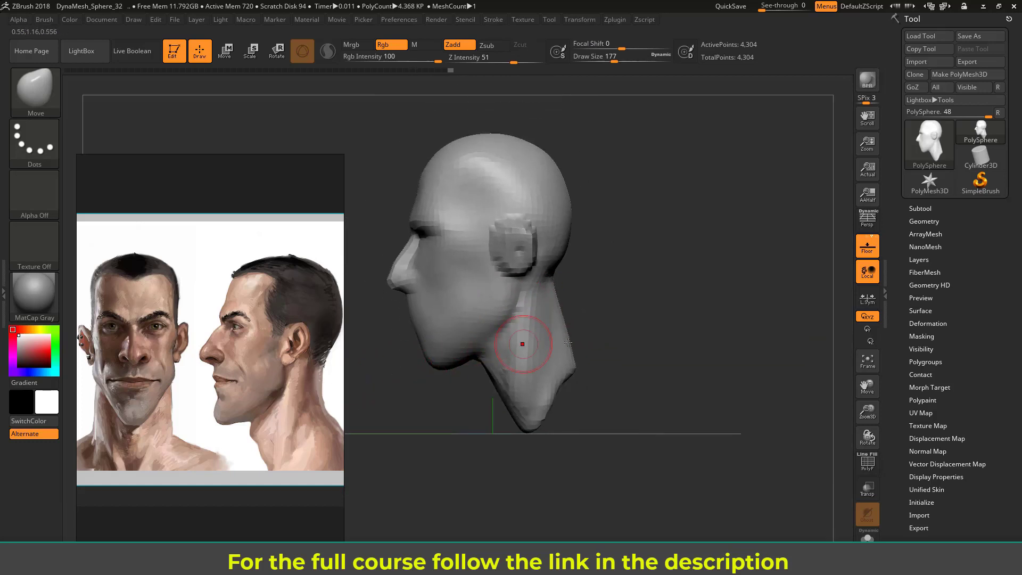
{"action": "left_click_drag", "start_coordinate": [569, 343], "coordinate": [566, 286], "text": "alt"}
{"action": "key", "text": "s"}
{"action": "left_click_drag", "start_coordinate": [499, 331], "coordinate": [478, 321]}
{"action": "key", "text": "s"}
{"action": "left_click_drag", "start_coordinate": [439, 372], "coordinate": [492, 382]}
{"action": "left_click_drag", "start_coordinate": [515, 324], "coordinate": [499, 334], "text": "shift"}
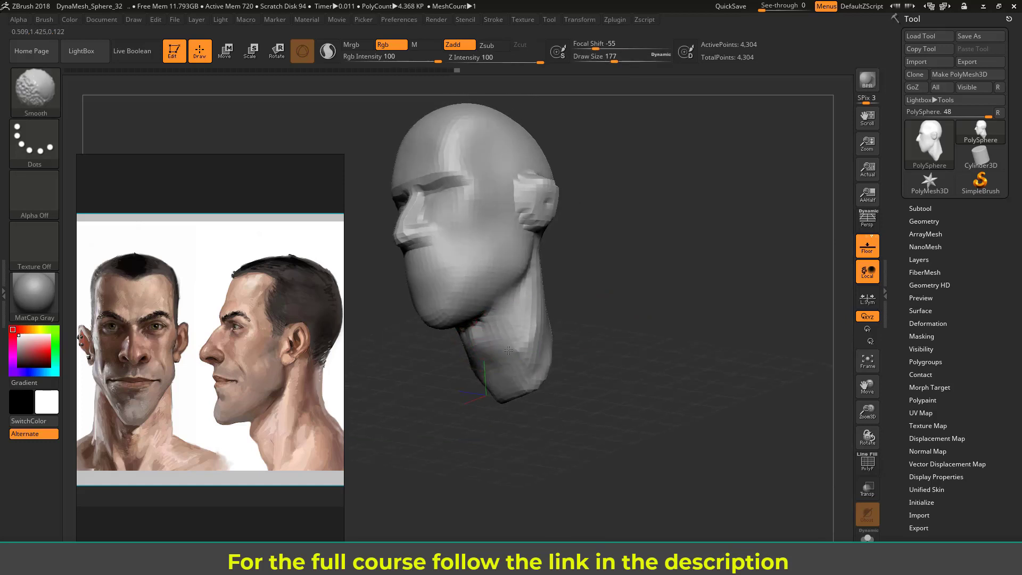
{"action": "mouse_move", "coordinate": [604, 291]}
{"action": "left_mouse_down"}
{"action": "mouse_move", "coordinate": [632, 283]}
{"action": "mouse_move", "coordinate": [563, 312]}
{"action": "left_mouse_up"}
{"action": "key", "text": "shift"}
{"action": "key", "text": "shift"}
{"action": "key", "text": "shift"}
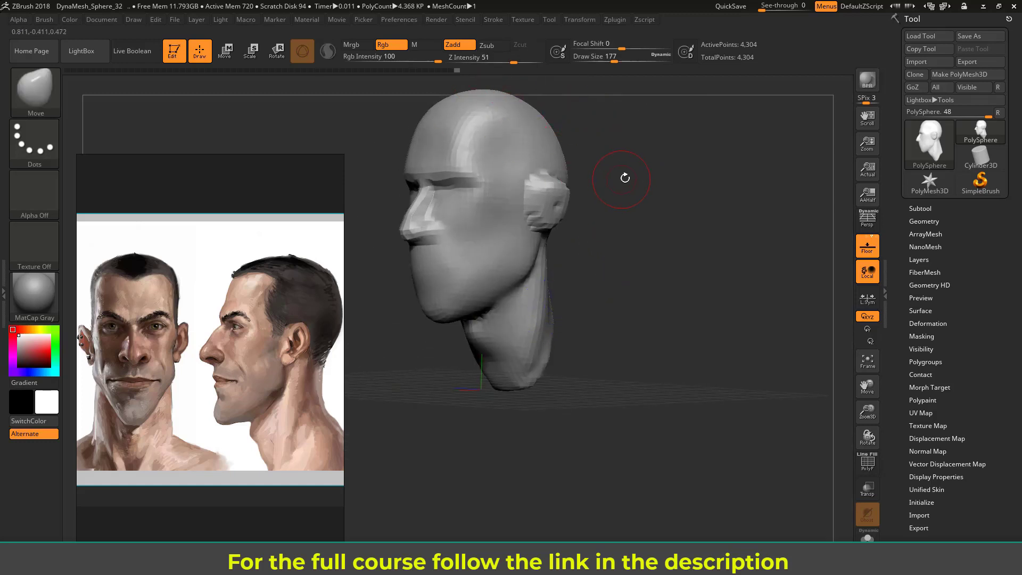
{"action": "key", "text": "shift"}
{"action": "key", "text": "shift"}
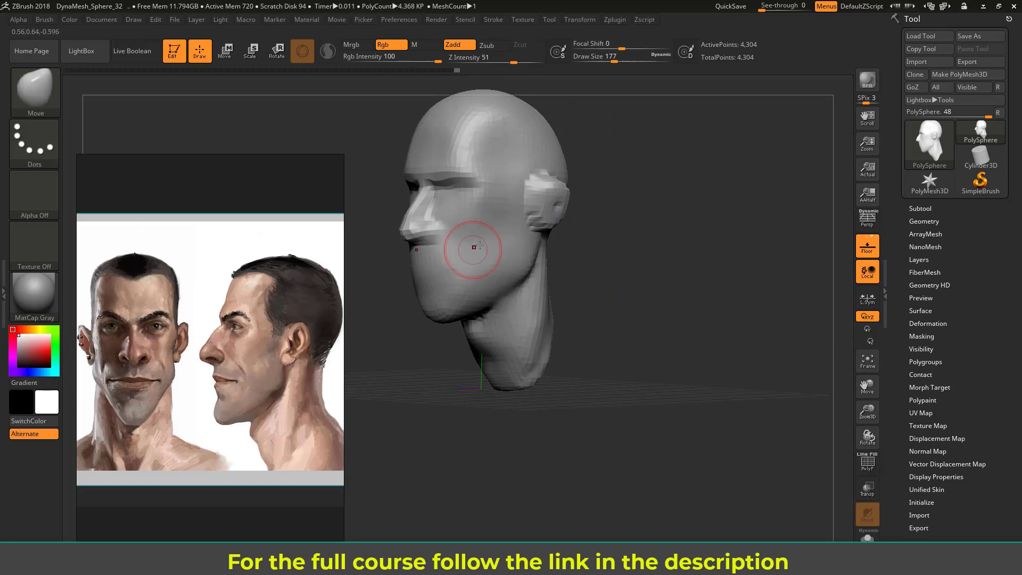
{"action": "key", "text": "shift"}
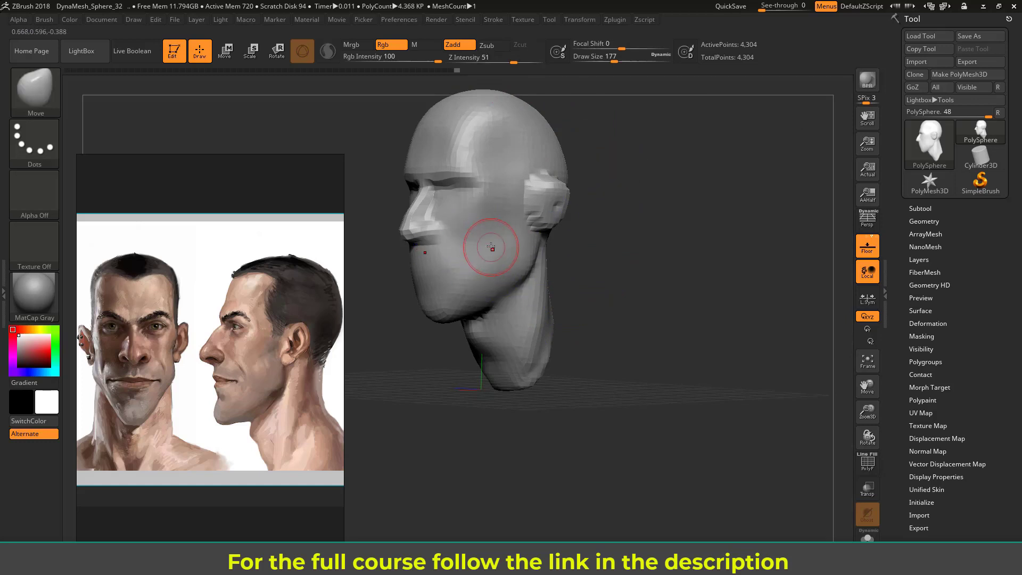
- Smooth the neck below the jaw and pull the chin downward from the front with the Move brush at draw size 299
{"action": "right_click_drag", "start_coordinate": [492, 244], "coordinate": [492, 241], "text": "ctrl"}
{"action": "key", "text": "shift"}
{"action": "left_click_drag", "start_coordinate": [510, 334], "coordinate": [521, 370], "text": "shift"}
{"action": "left_click_drag", "start_coordinate": [628, 284], "coordinate": [641, 274]}
{"action": "left_click_drag", "start_coordinate": [503, 341], "coordinate": [504, 360]}
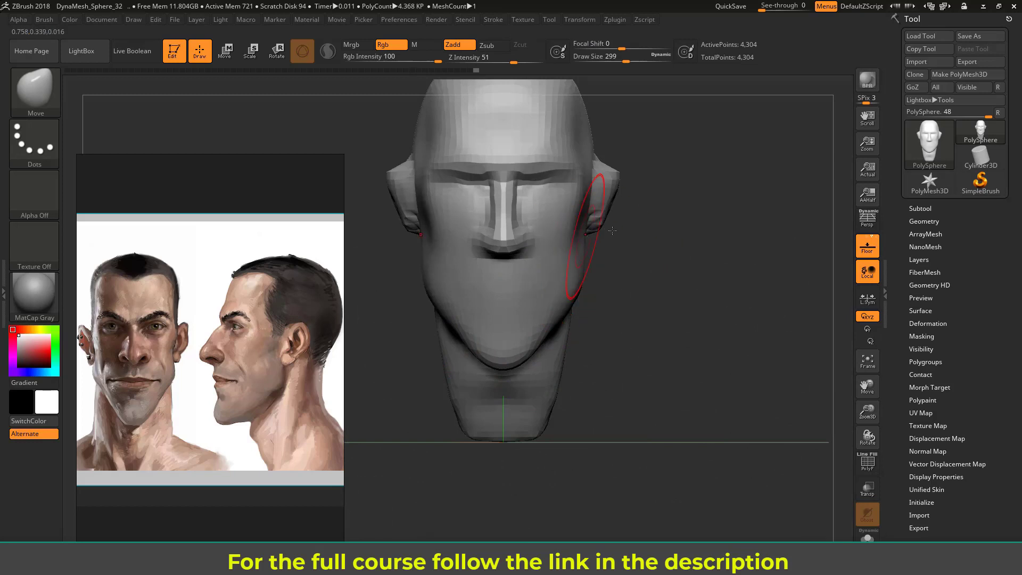
- Reduce the draw size to 145 and shape the brow line above the eyes with the Move brush
{"action": "left_click_drag", "start_coordinate": [624, 227], "coordinate": [632, 283]}
{"action": "key", "text": "s"}
{"action": "left_click_drag", "start_coordinate": [487, 237], "coordinate": [483, 238]}
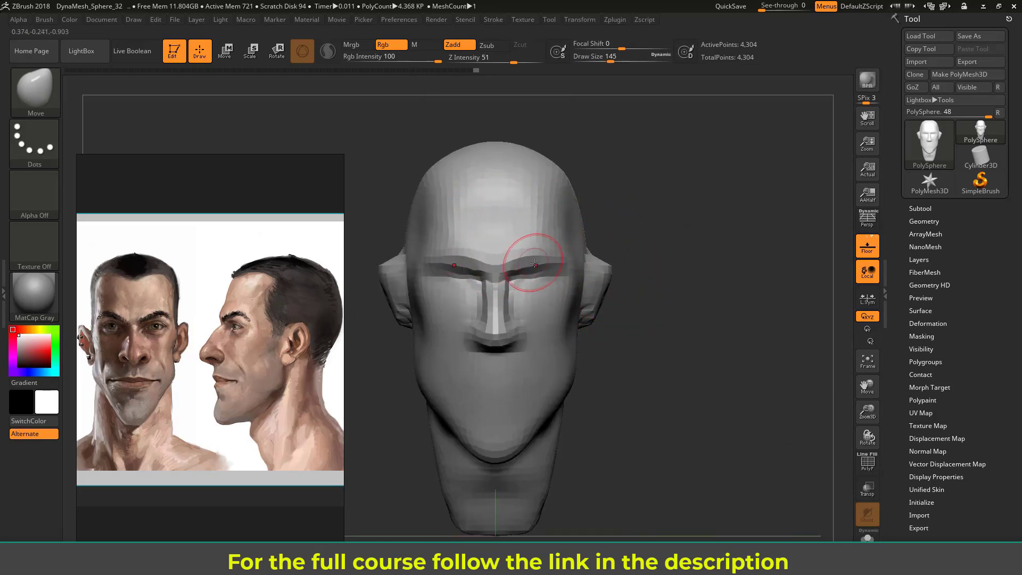
{"action": "left_click_drag", "start_coordinate": [536, 253], "coordinate": [550, 249]}
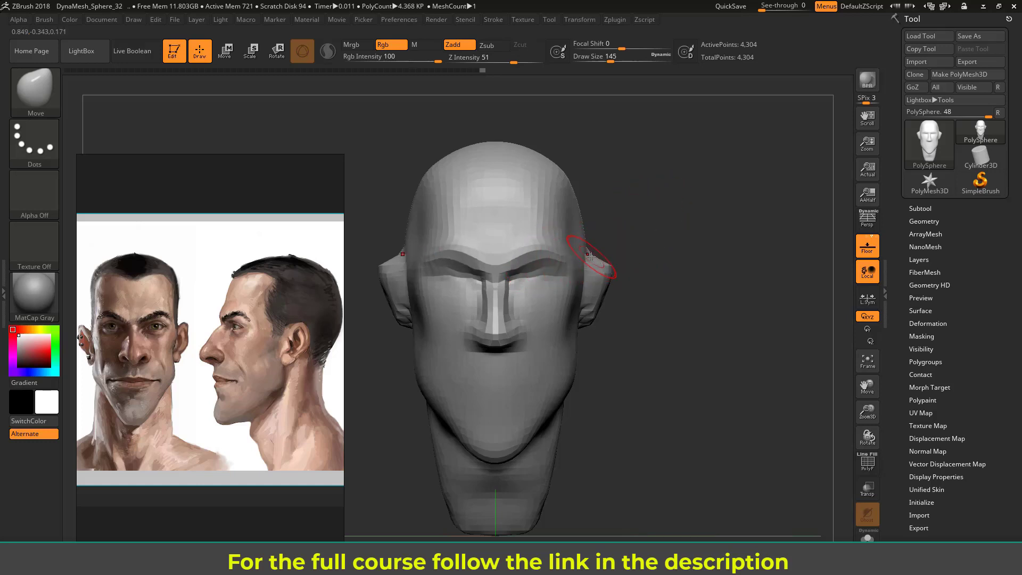
- Inspect the stretched ear topology with the polyframe on, remesh the head with DynaMesh, and turn the polyframe off
{"action": "left_click_drag", "start_coordinate": [655, 238], "coordinate": [582, 282]}
{"action": "left_click_drag", "start_coordinate": [703, 205], "coordinate": [444, 266], "text": "alt"}
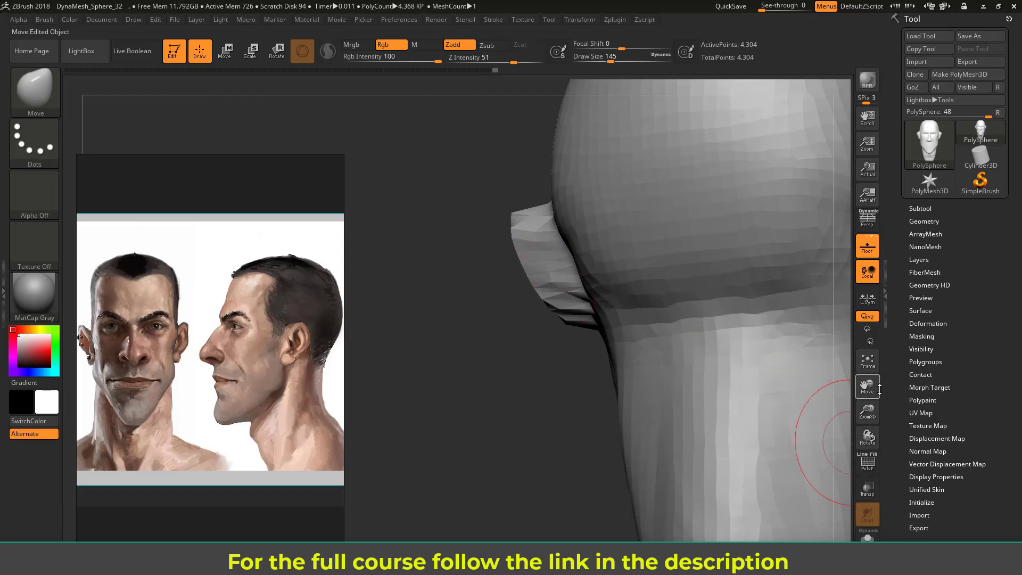
{"action": "left_click", "coordinate": [868, 465]}
{"action": "left_click_drag", "start_coordinate": [502, 410], "coordinate": [494, 358]}
{"action": "left_click_drag", "start_coordinate": [411, 219], "coordinate": [450, 275], "text": "ctrl"}
{"action": "left_click_drag", "start_coordinate": [472, 321], "coordinate": [580, 315]}
{"action": "mouse_move", "coordinate": [724, 296]}
{"action": "left_mouse_down", "text": "alt"}
{"action": "mouse_move", "coordinate": [701, 308]}
{"action": "mouse_move", "coordinate": [643, 301]}
{"action": "mouse_move", "coordinate": [721, 301]}
{"action": "mouse_move", "coordinate": [577, 298]}
{"action": "left_mouse_up", "text": "alt"}
{"action": "left_click", "coordinate": [867, 463]}
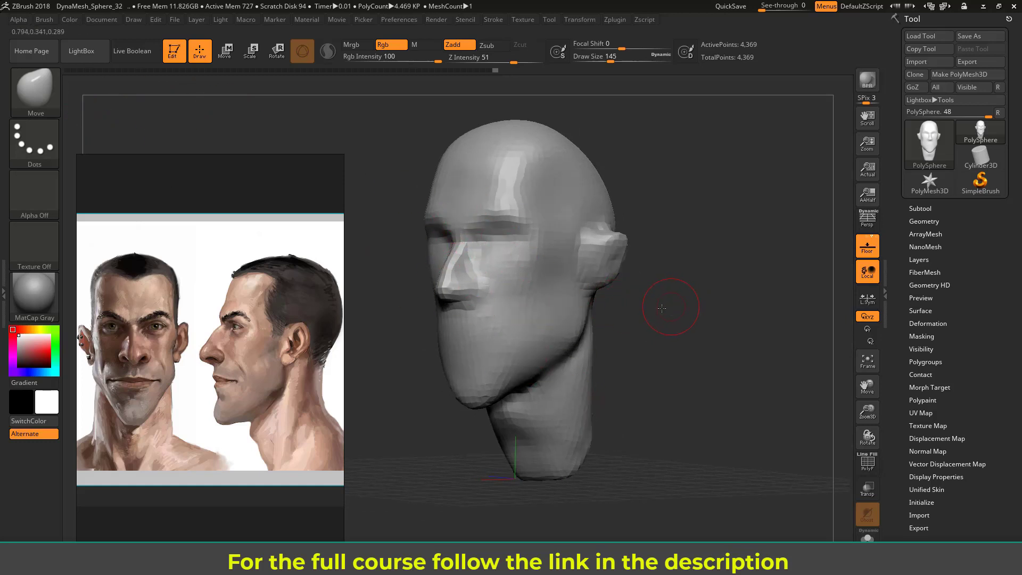
{"action": "left_click_drag", "start_coordinate": [659, 309], "coordinate": [730, 335]}
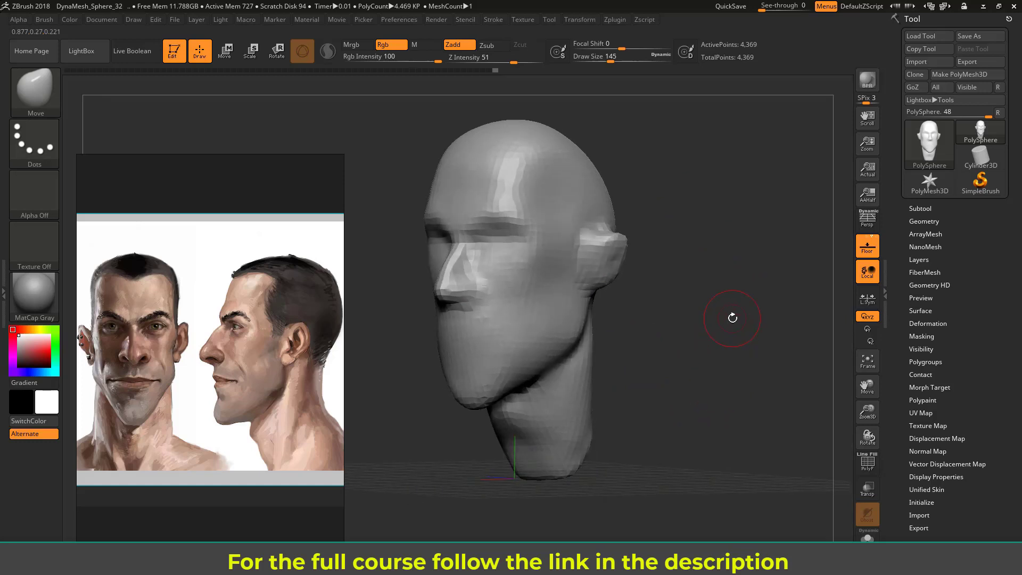